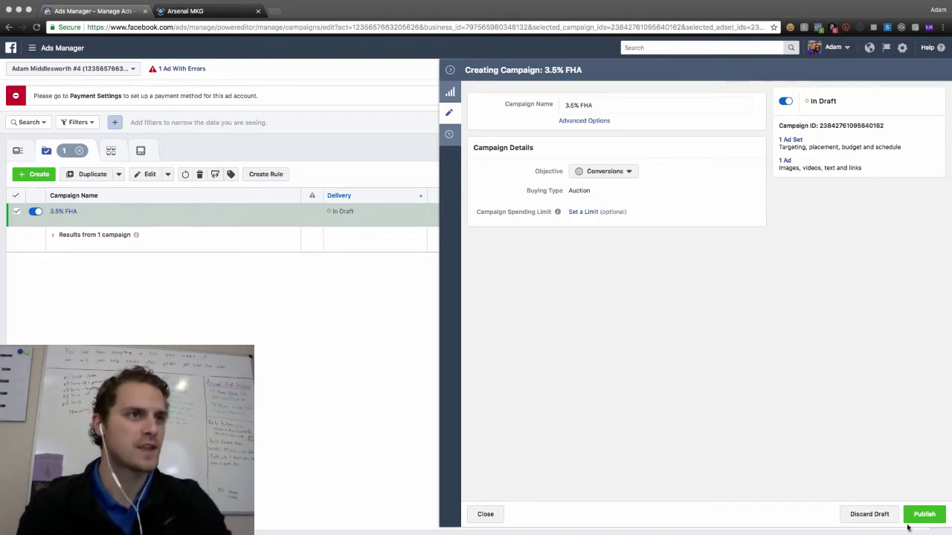
Step: Open the 3.5% FHA campaign's ad set and check its website conversion event
click(680, 344)
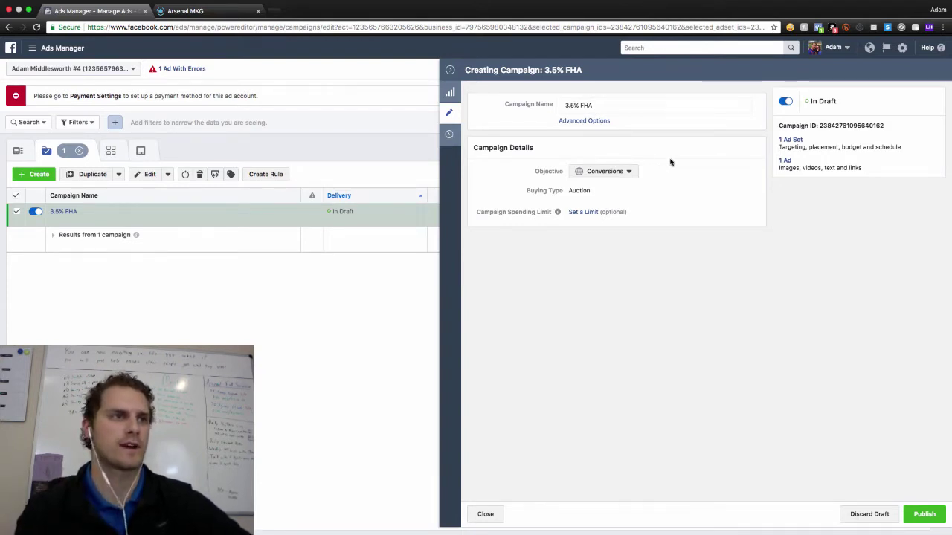
click(790, 140)
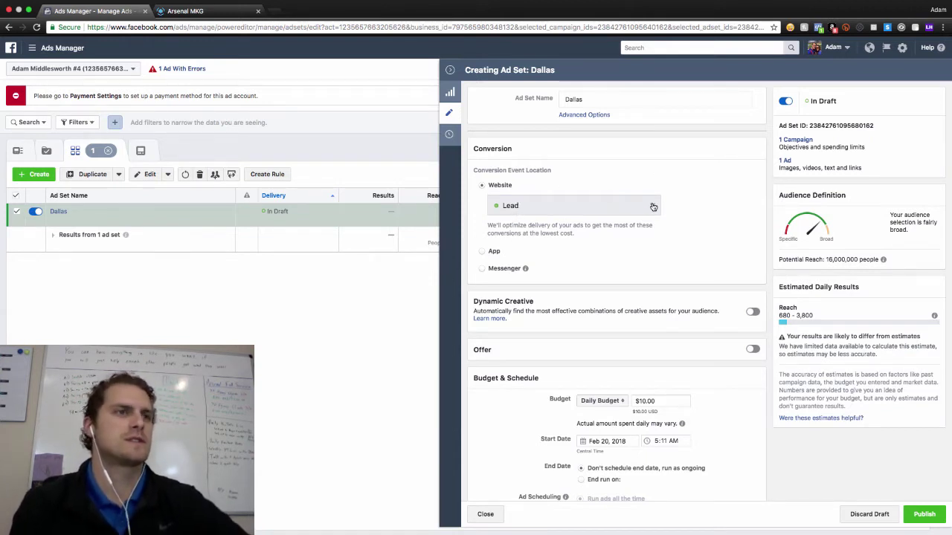
double_click(525, 205)
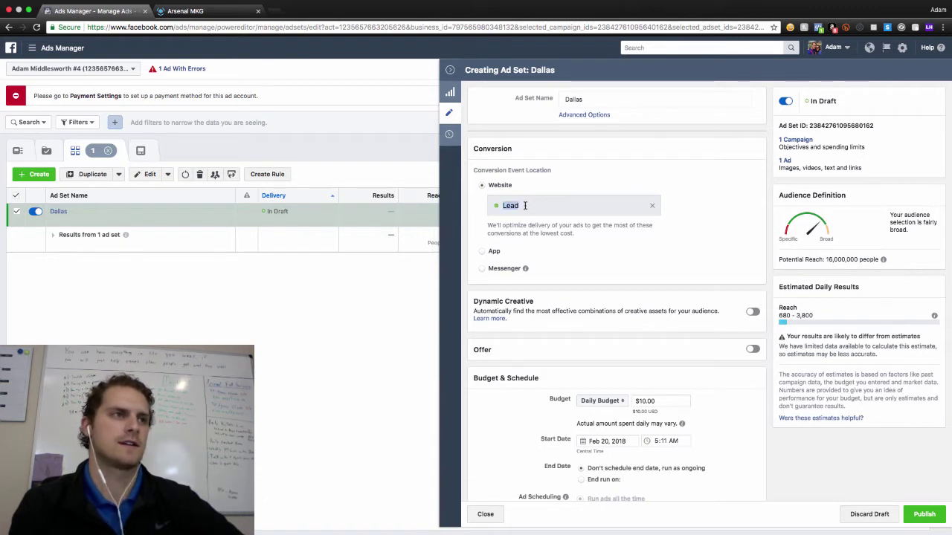
click(572, 176)
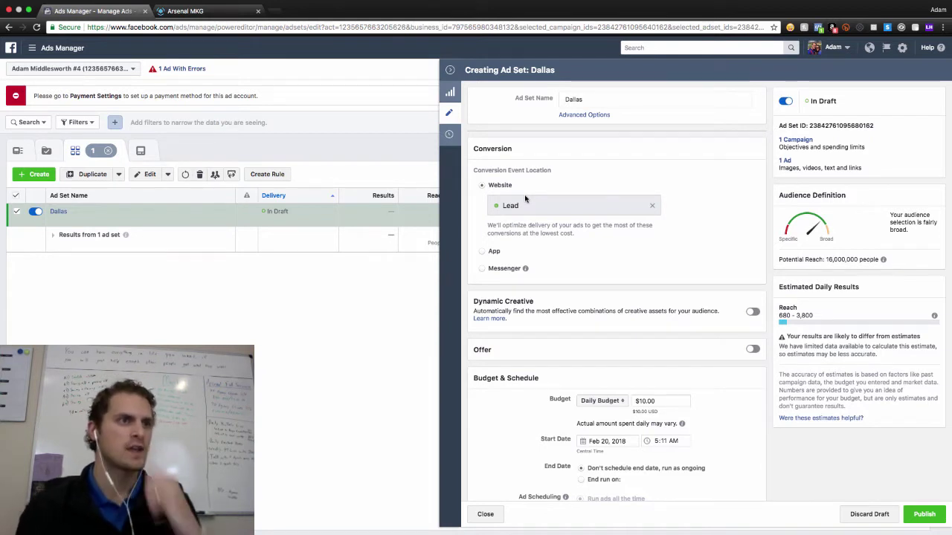
Step: Choose "People who live in this location" as the location targeting type for the Dallas ad set's audience
scroll(548, 207, down, 1)
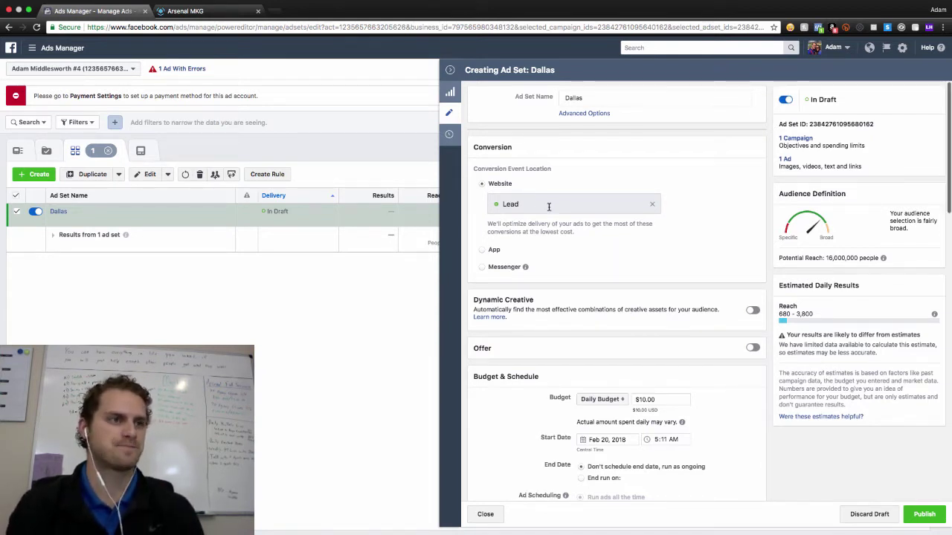
scroll(549, 207, down, 2)
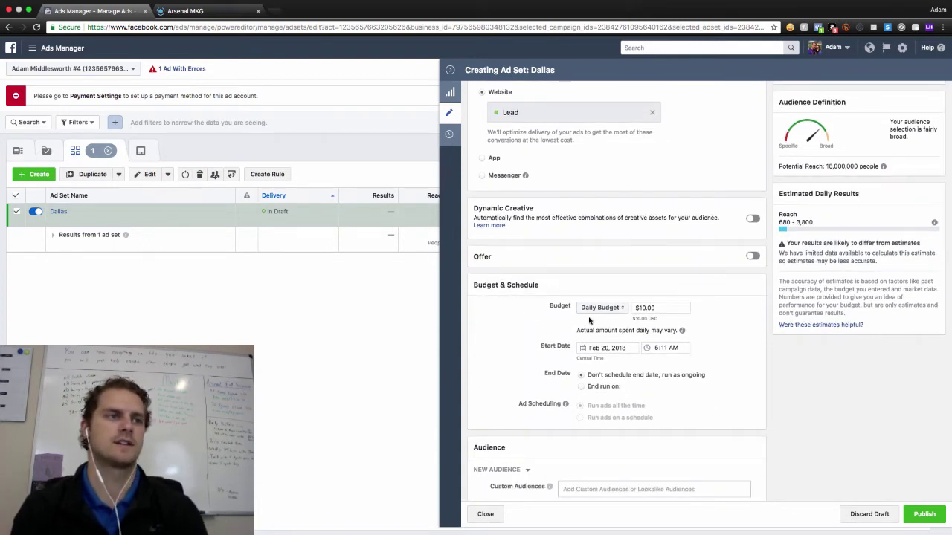
scroll(589, 320, down, 1)
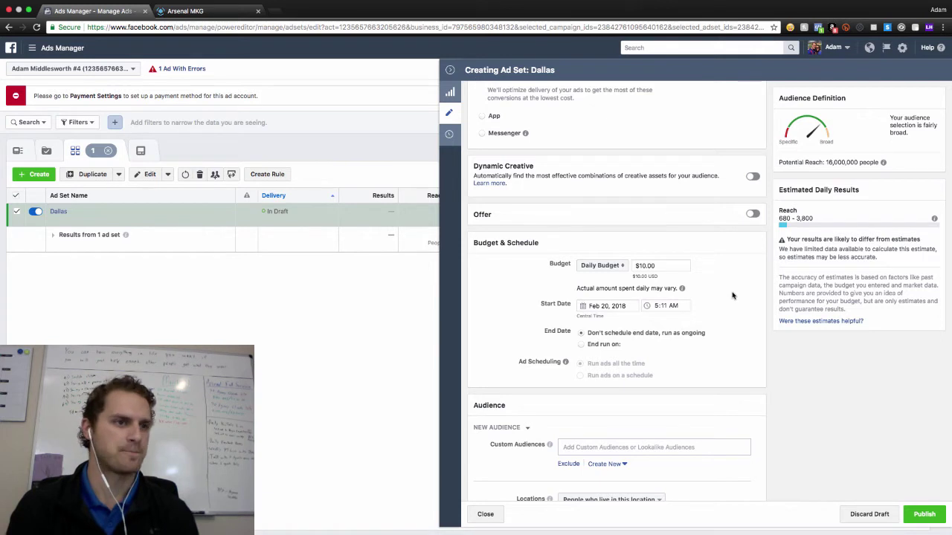
scroll(732, 296, down, 5)
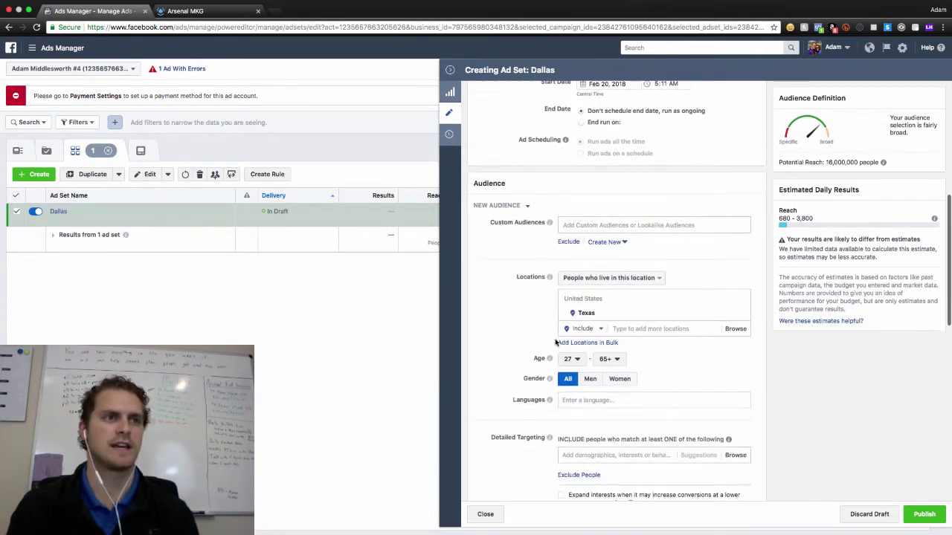
click(609, 278)
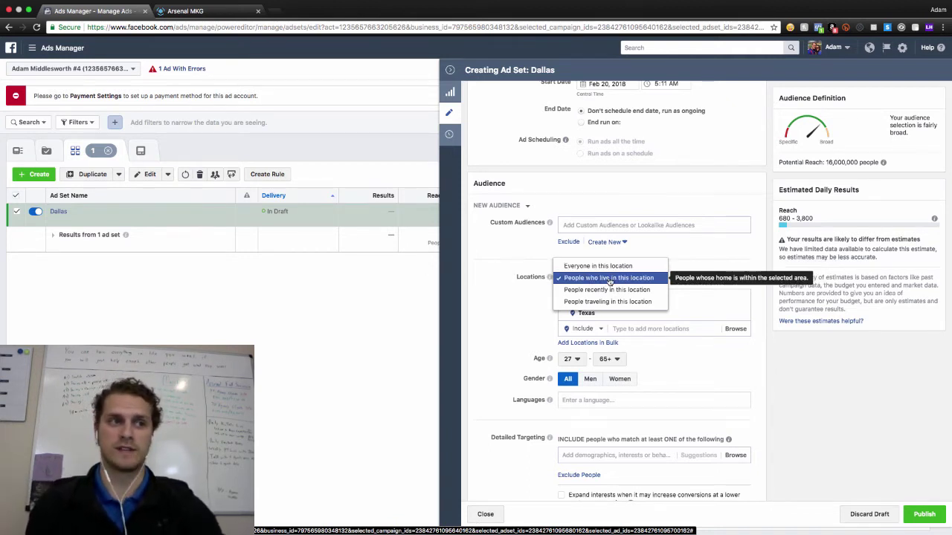
click(605, 282)
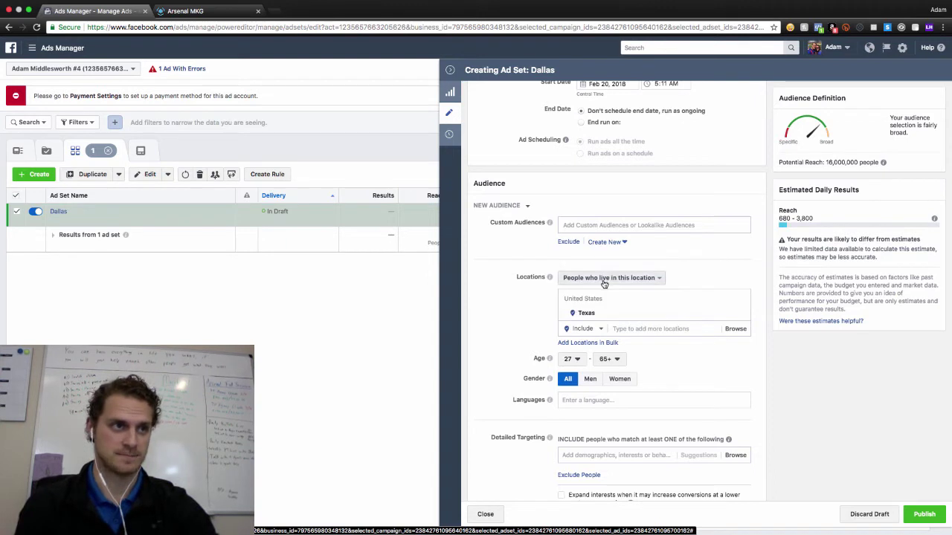
click(638, 329)
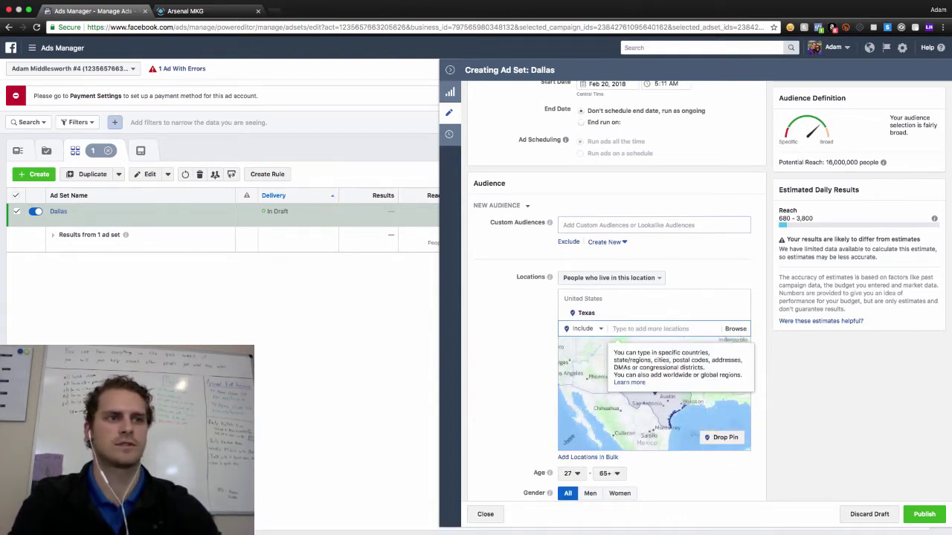
text(texa)
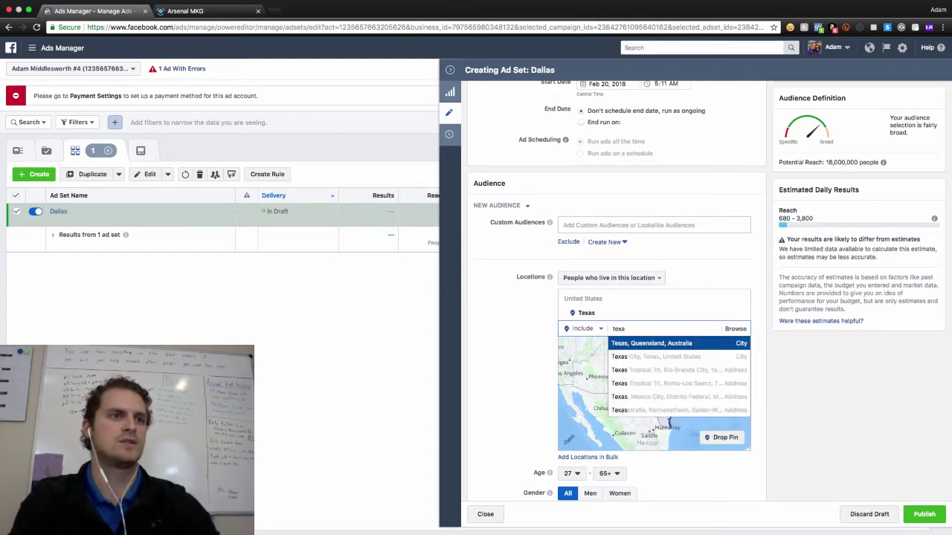
key(BackSpace)
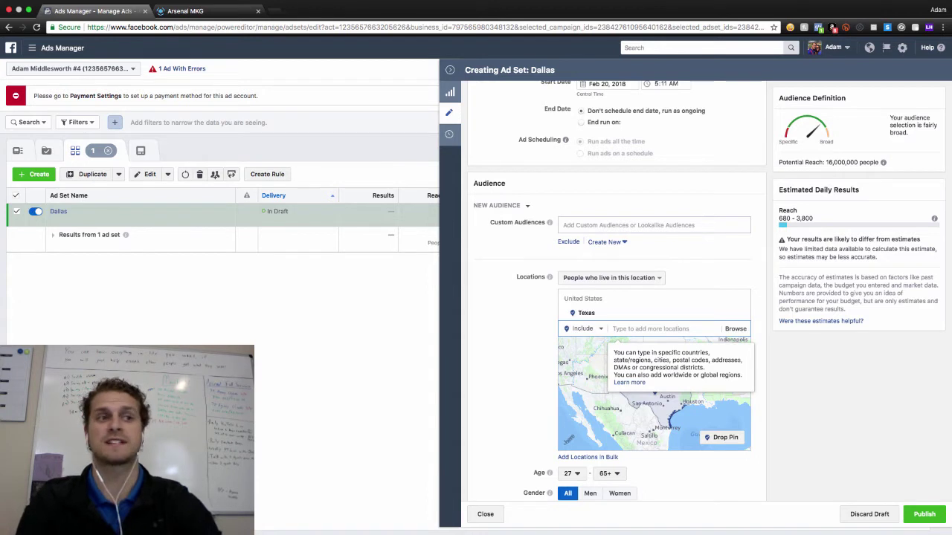
text(da)
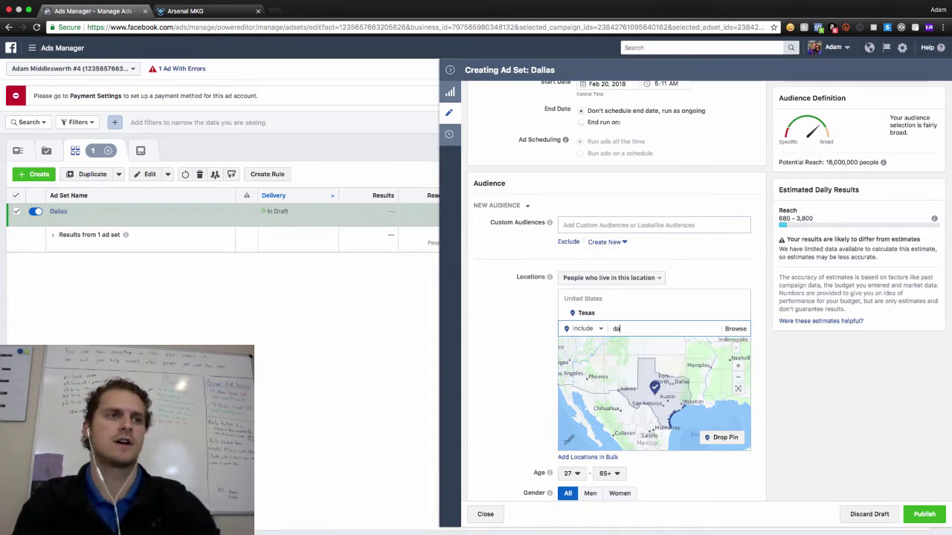
text(llas)
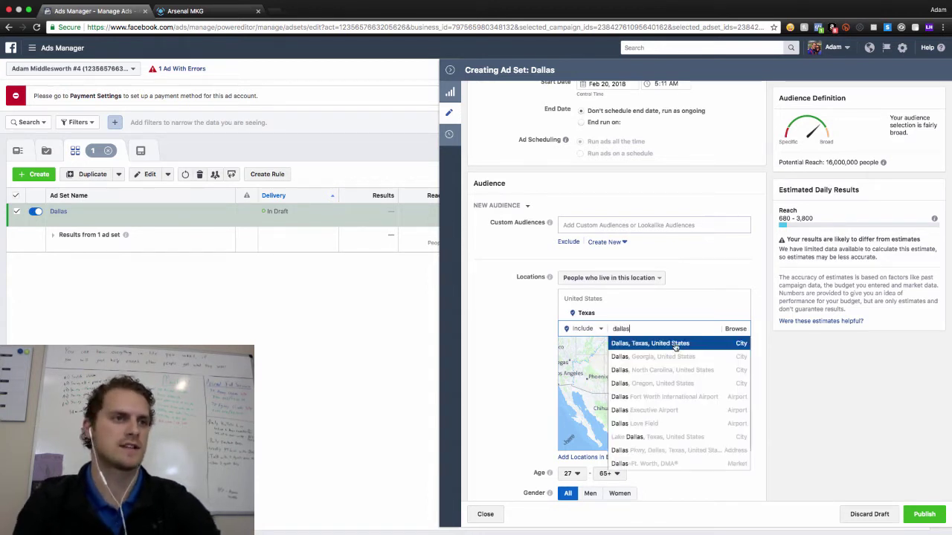
click(770, 273)
double_click(637, 328)
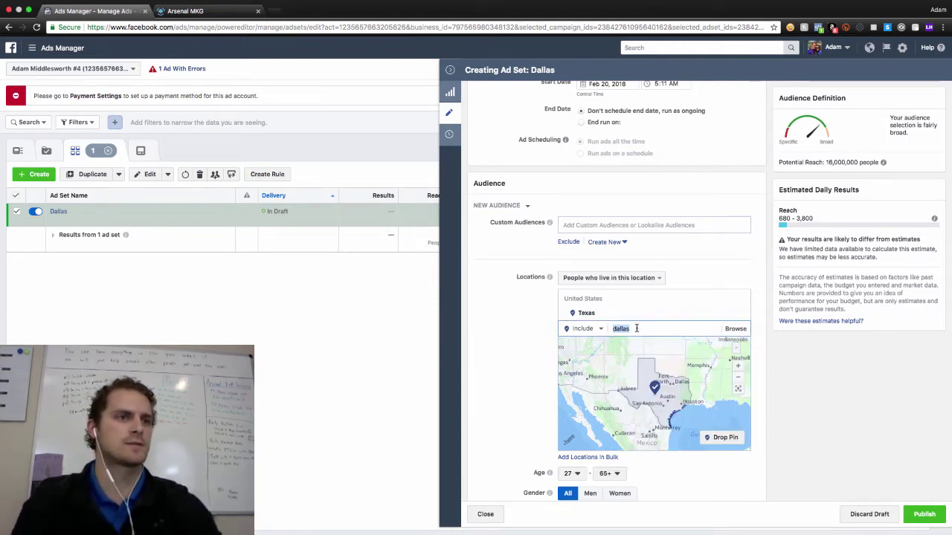
key(BackSpace)
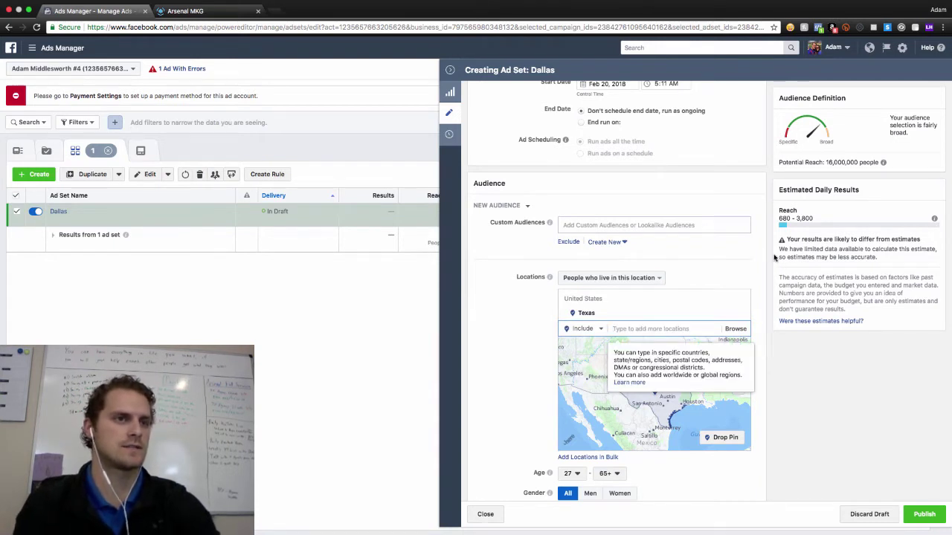
click(773, 258)
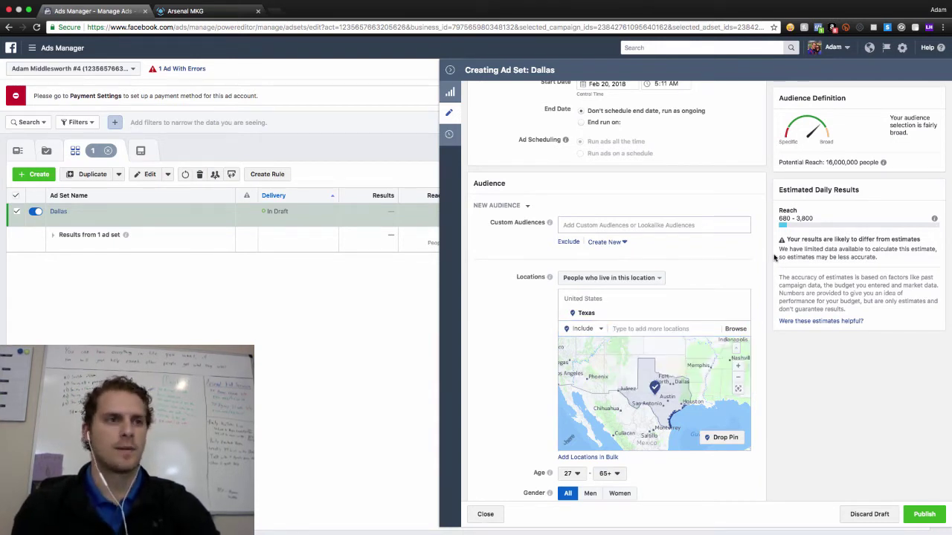
Step: Choose 27 as the audience's minimum age
scroll(569, 320, down, 5)
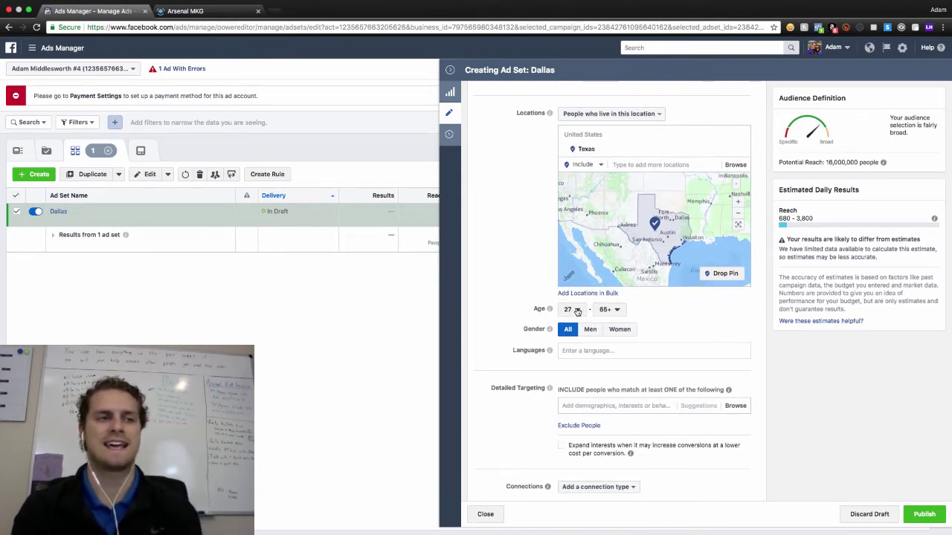
click(577, 312)
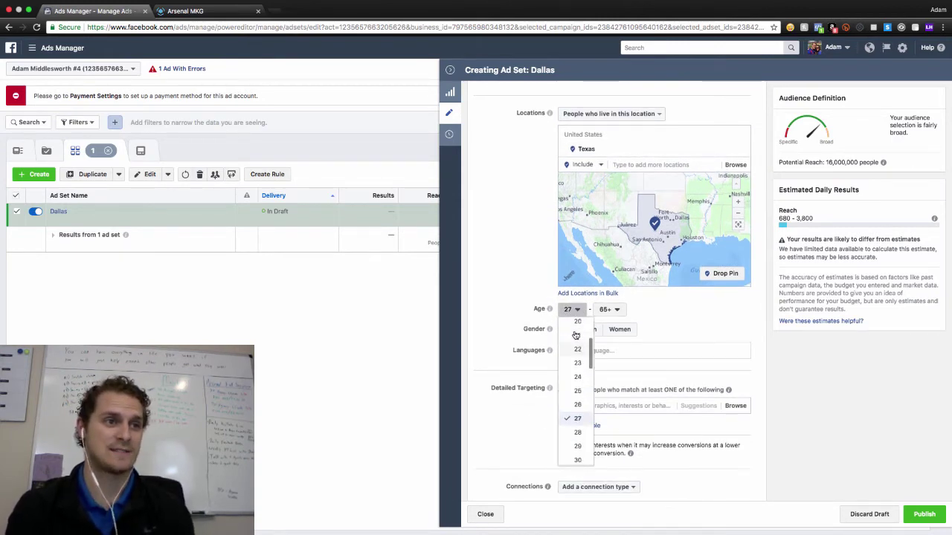
scroll(576, 349, up, 1)
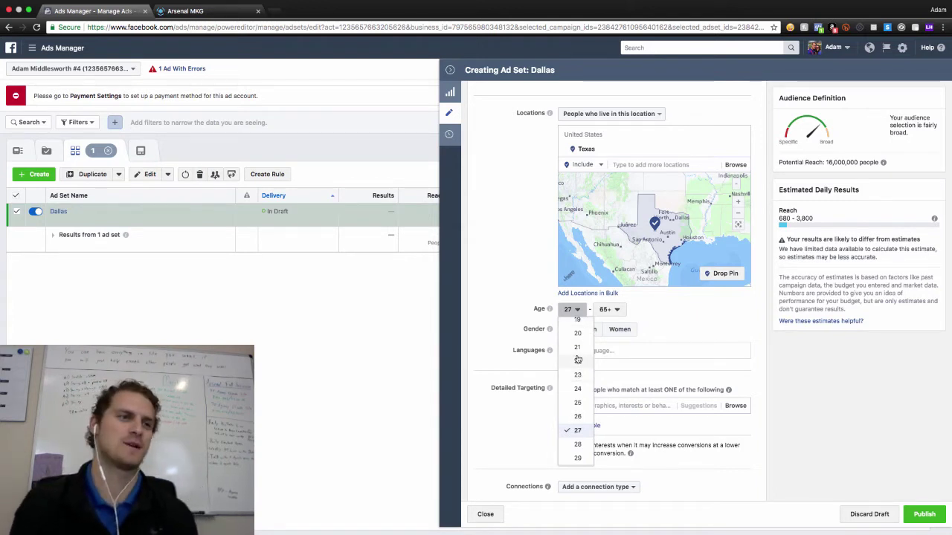
click(577, 434)
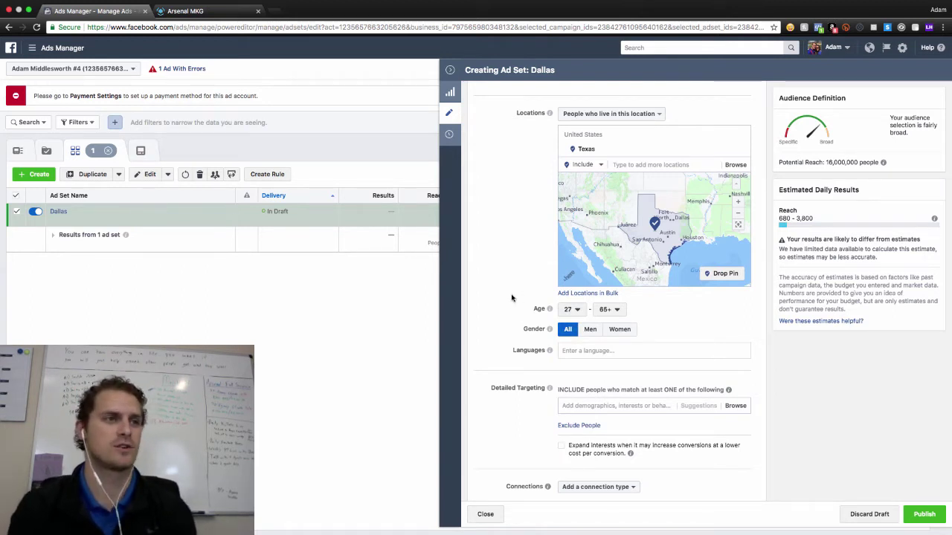
Step: Add English (UK) and English (US) as the audience's languages
scroll(511, 299, down, 1)
scroll(512, 298, down, 2)
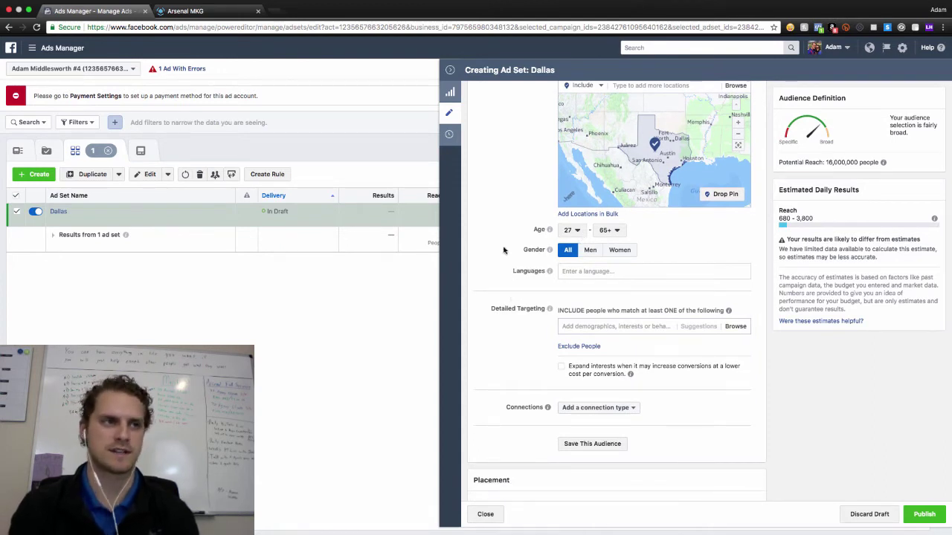
scroll(504, 250, down, 1)
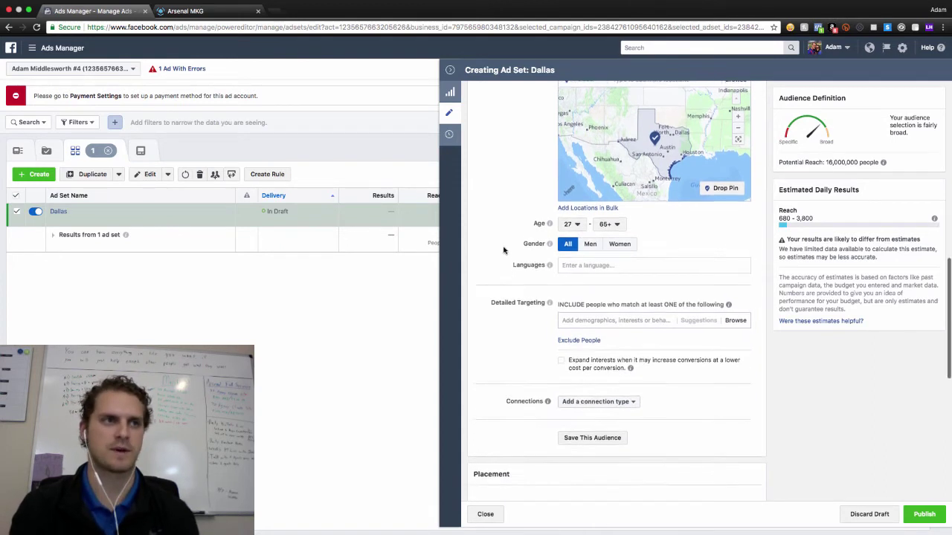
click(584, 258)
text(english)
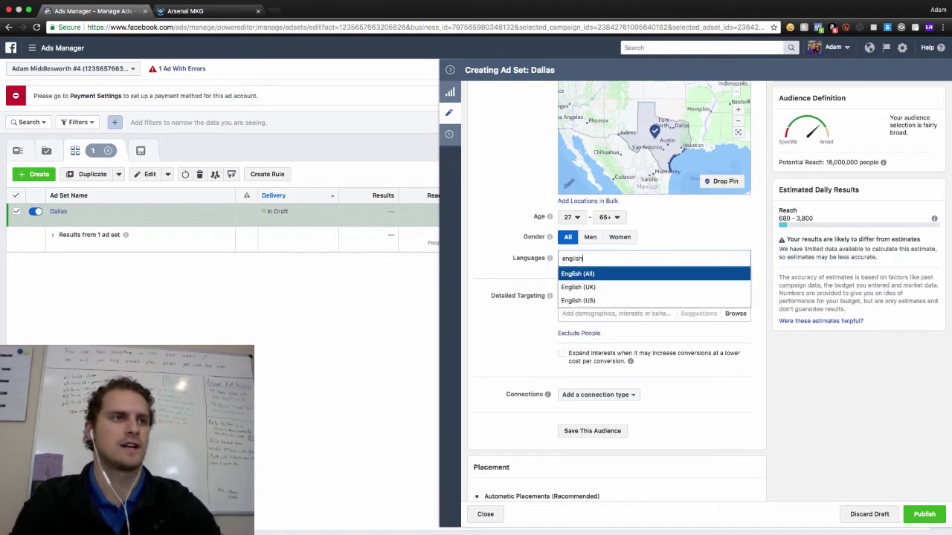
key(Down)
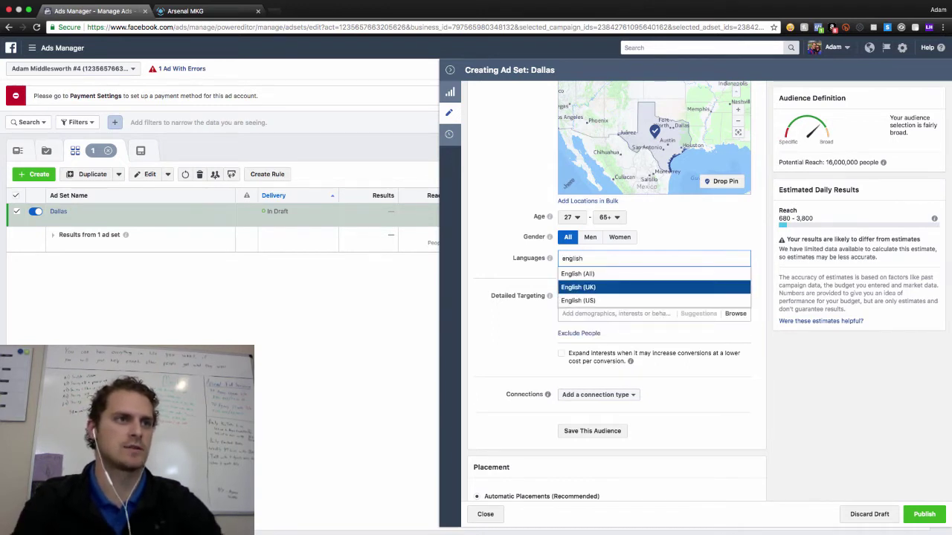
key(Return)
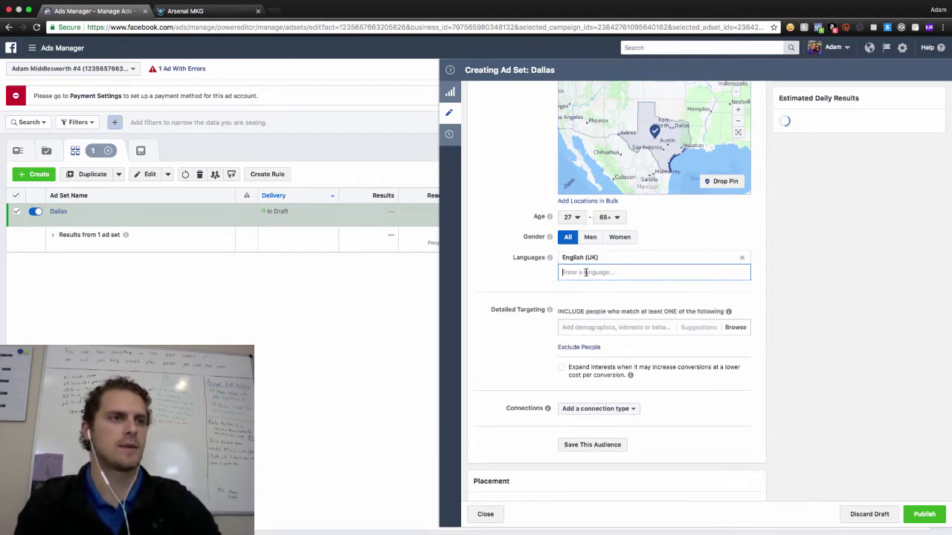
text(english)
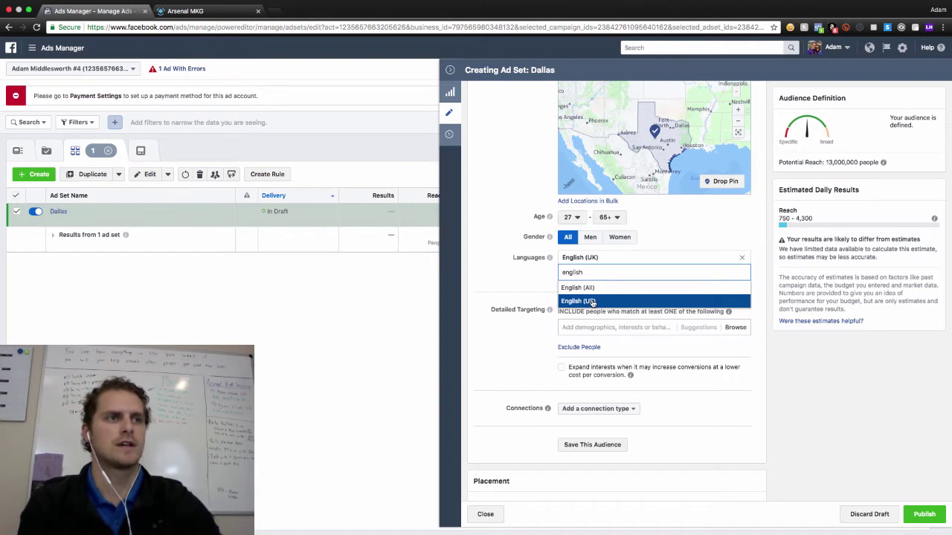
click(593, 302)
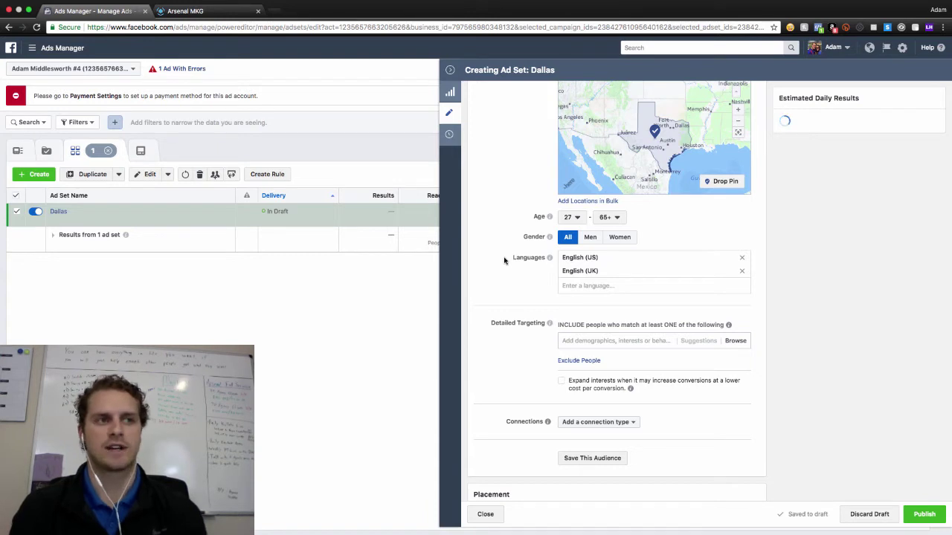
Step: Include the "First time homebuyer" demographic in the audience's detailed targeting
scroll(587, 341, down, 2)
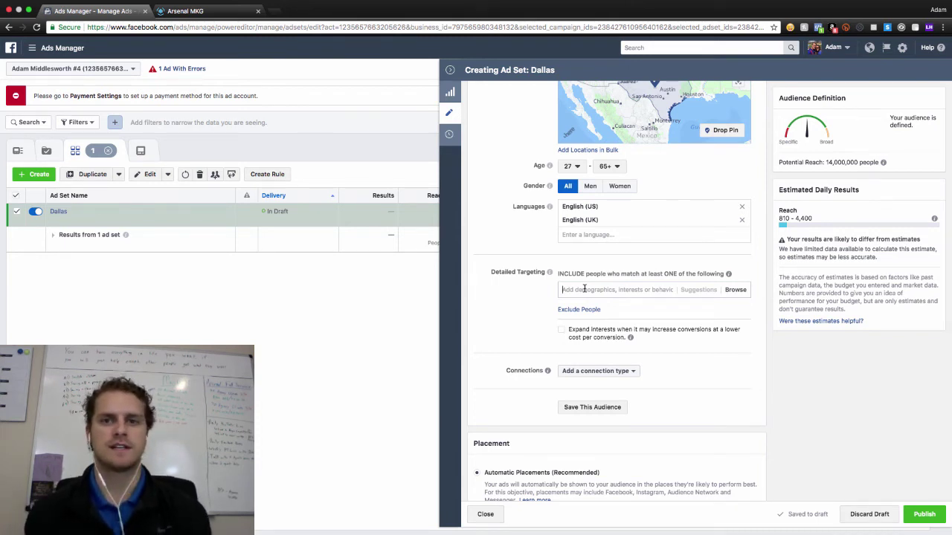
click(584, 288)
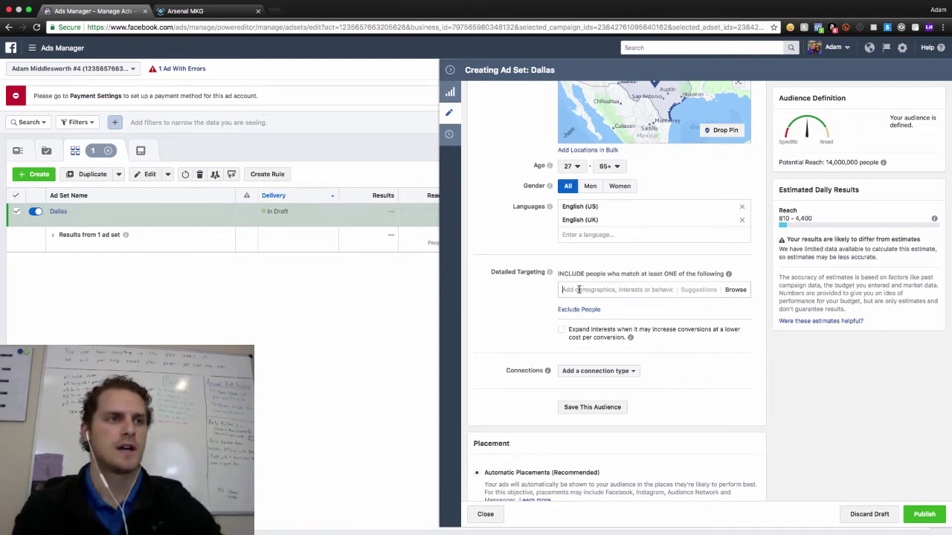
text(first time homeb)
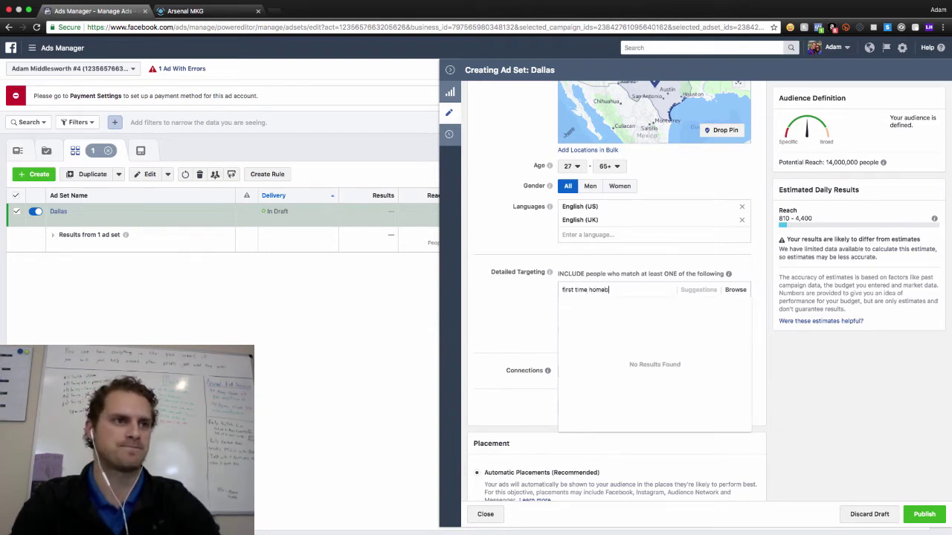
text(uyer)
mouse_move(628, 306)
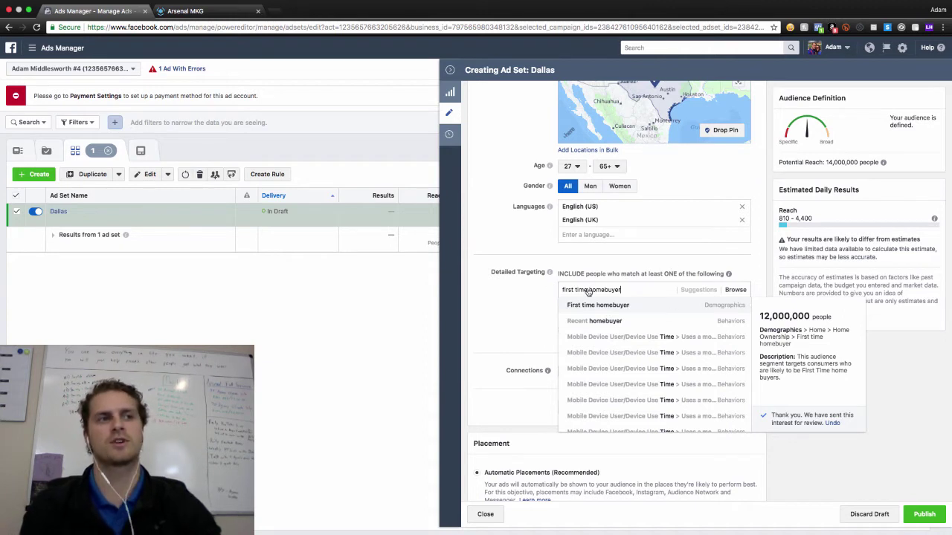
key(Return)
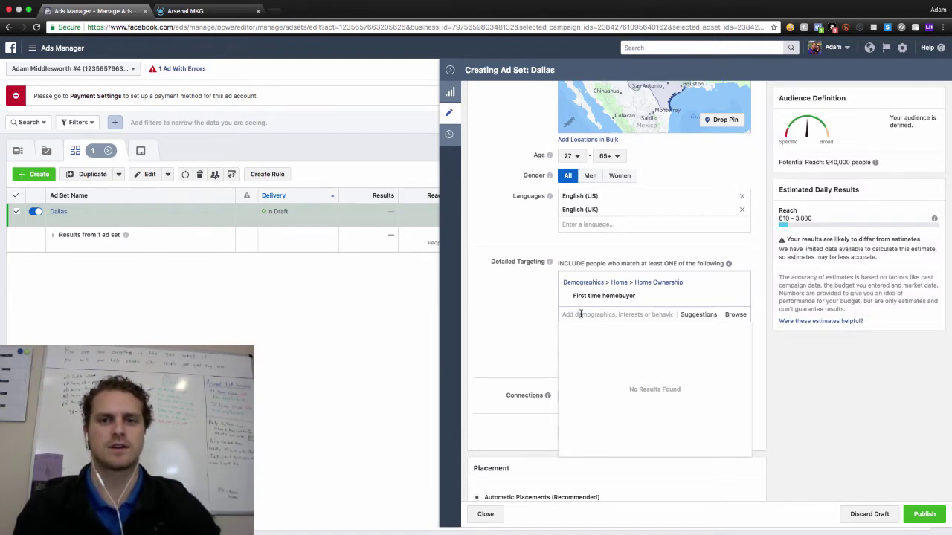
Step: Add the Renters demographic to the included audience and narrow the audience to people whose relationship status is Married
text(renters)
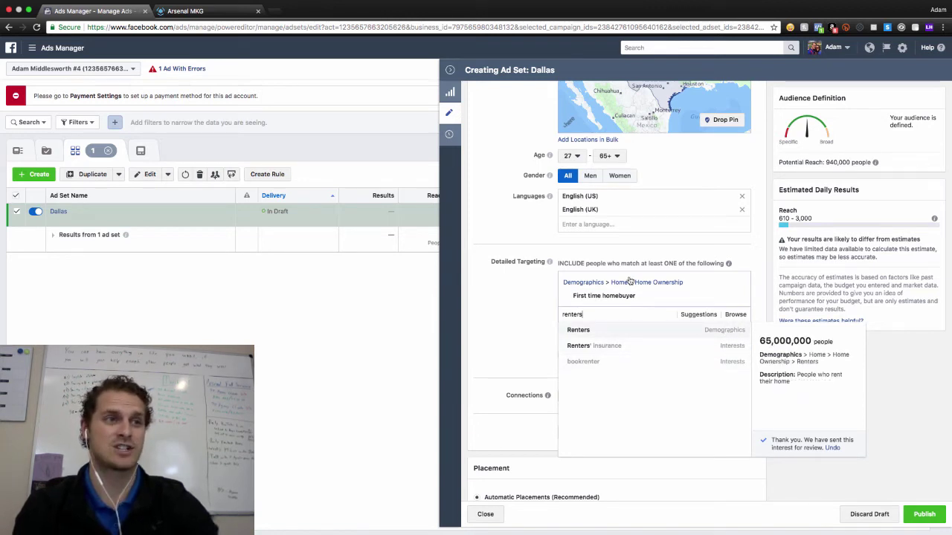
key(Return)
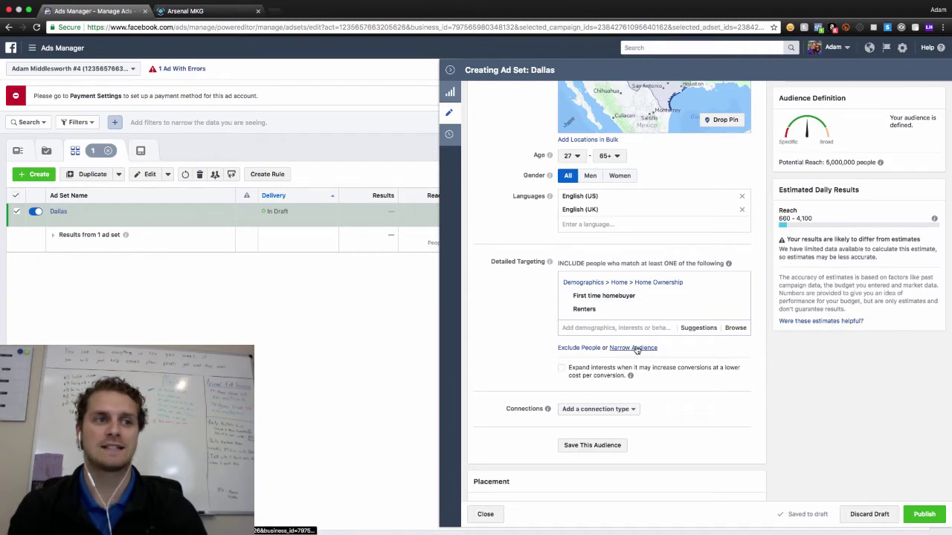
click(610, 347)
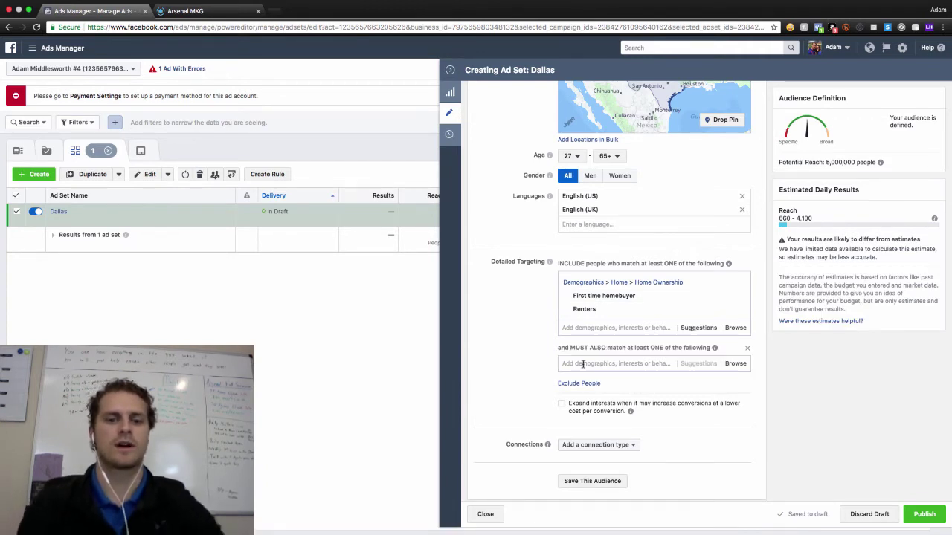
click(583, 364)
text(ma)
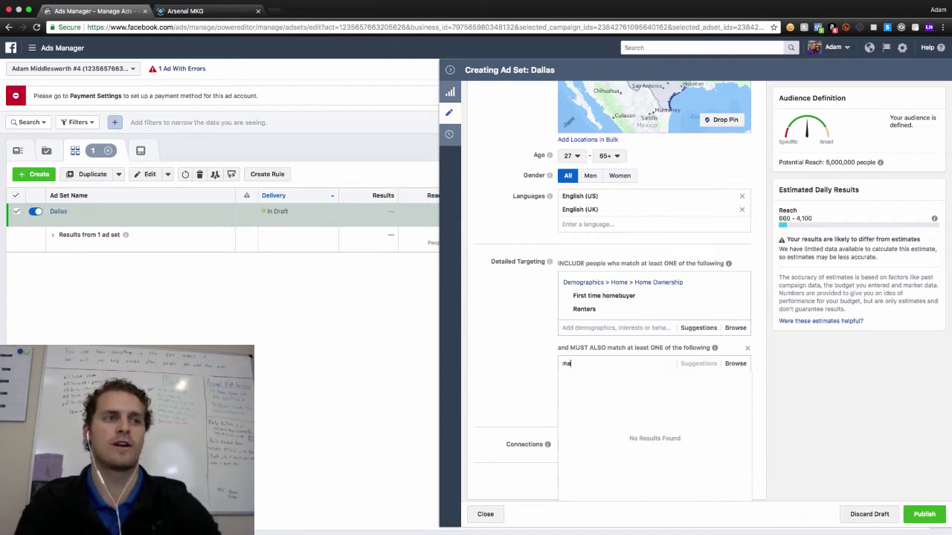
text(rried)
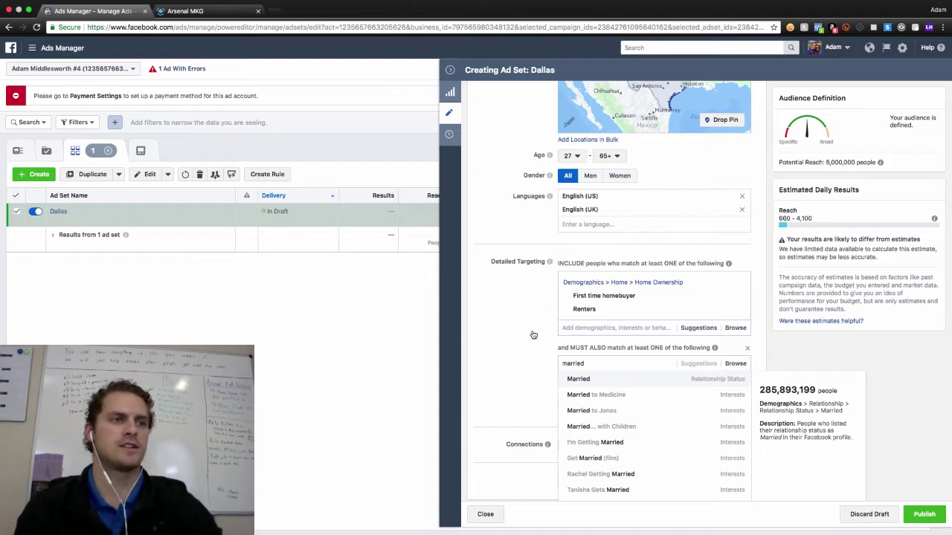
key(Return)
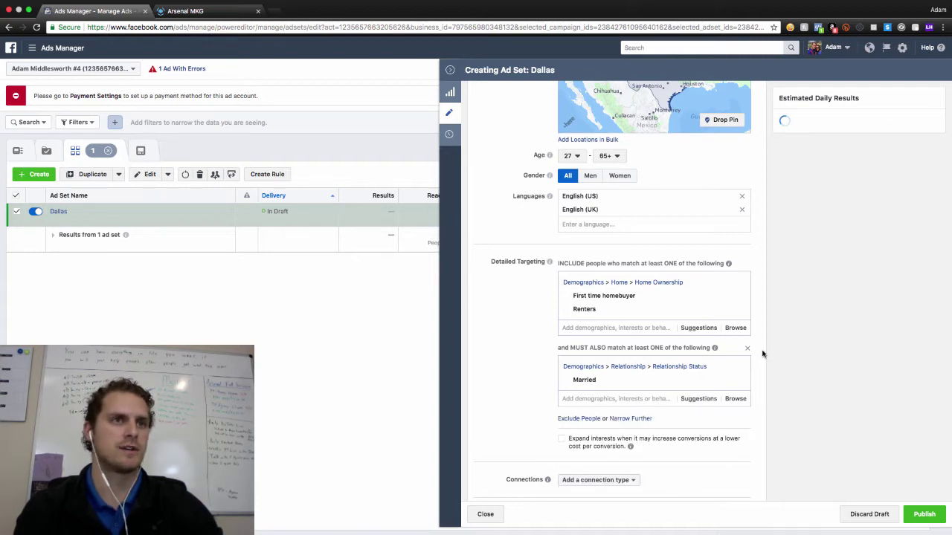
Step: Narrow the audience further to people matching the Homes.com or Zillow interest
click(626, 418)
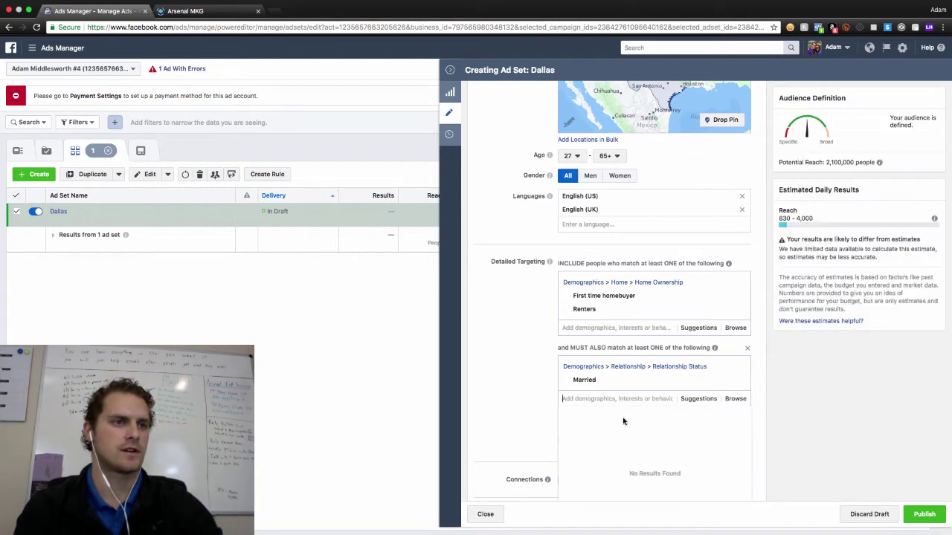
scroll(548, 384, down, 3)
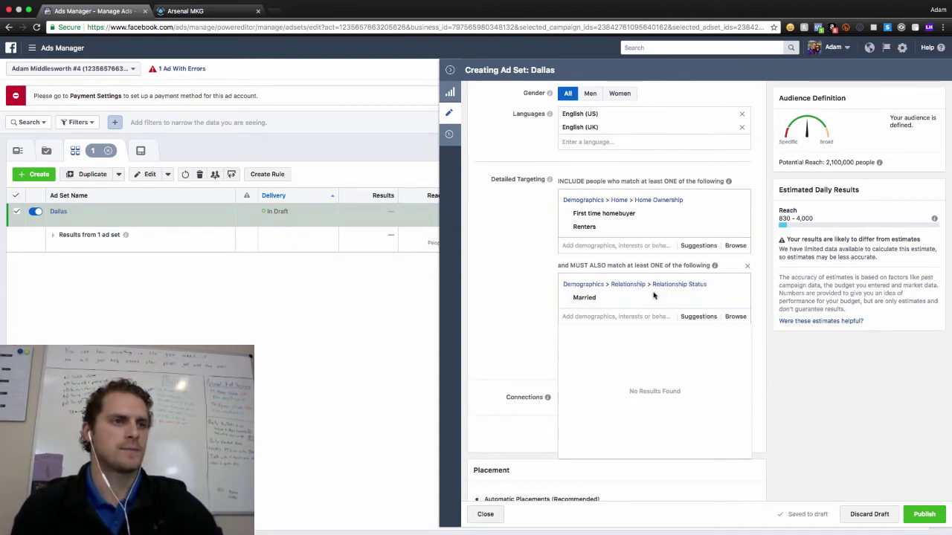
click(762, 283)
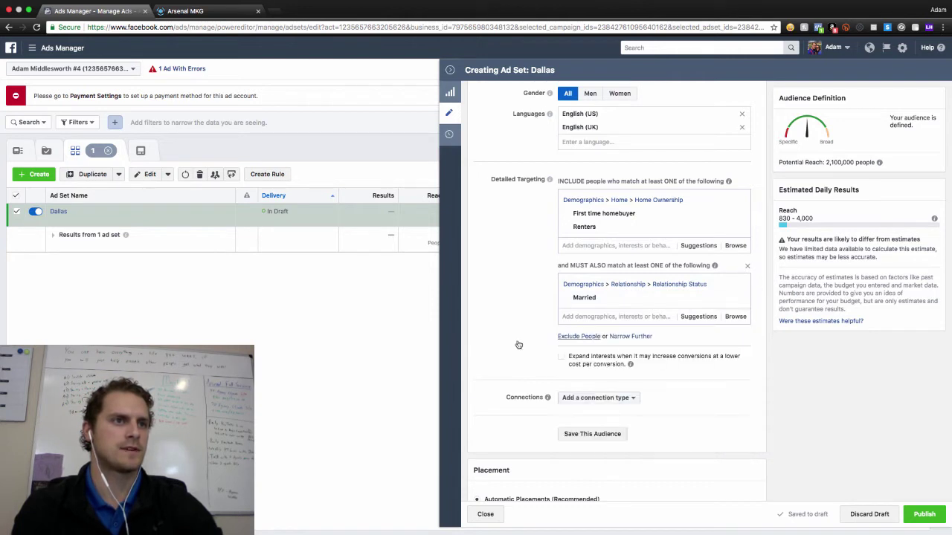
click(632, 337)
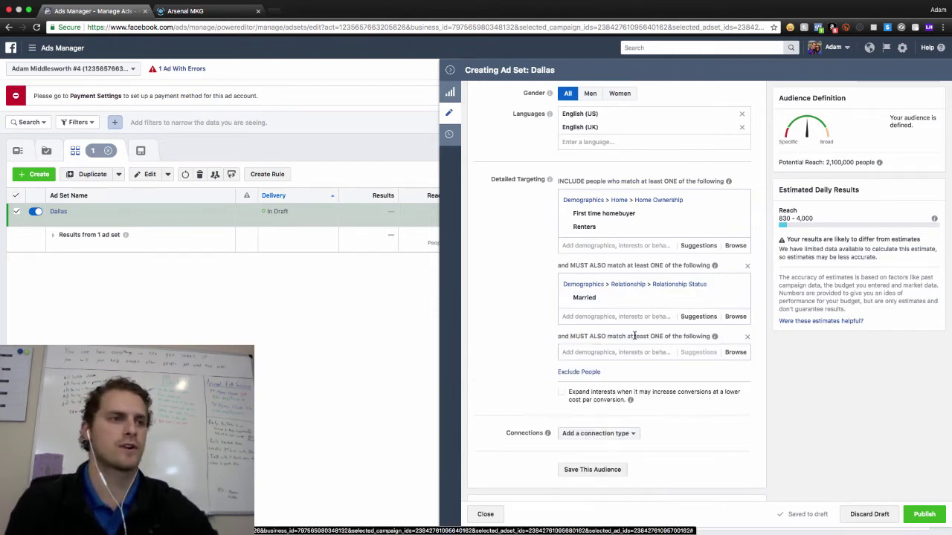
click(595, 353)
text(homes.com)
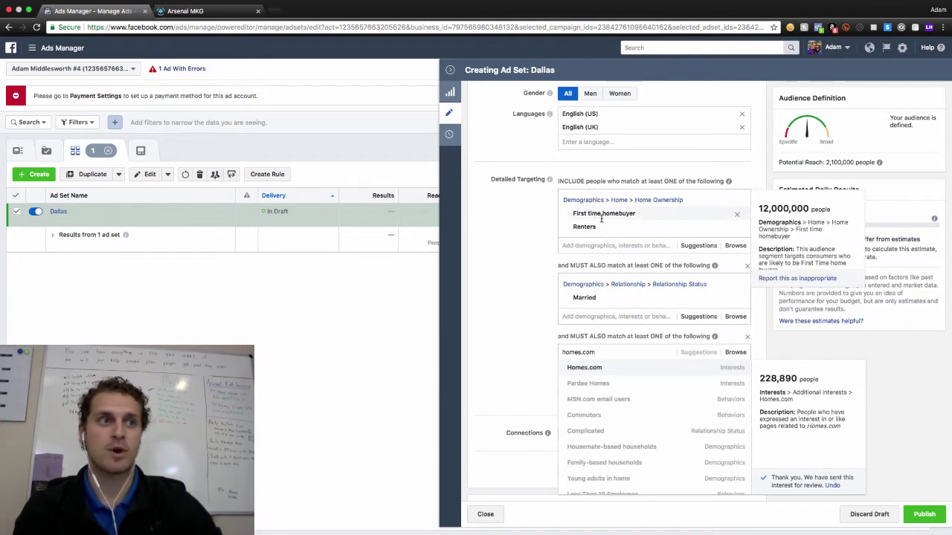
click(601, 369)
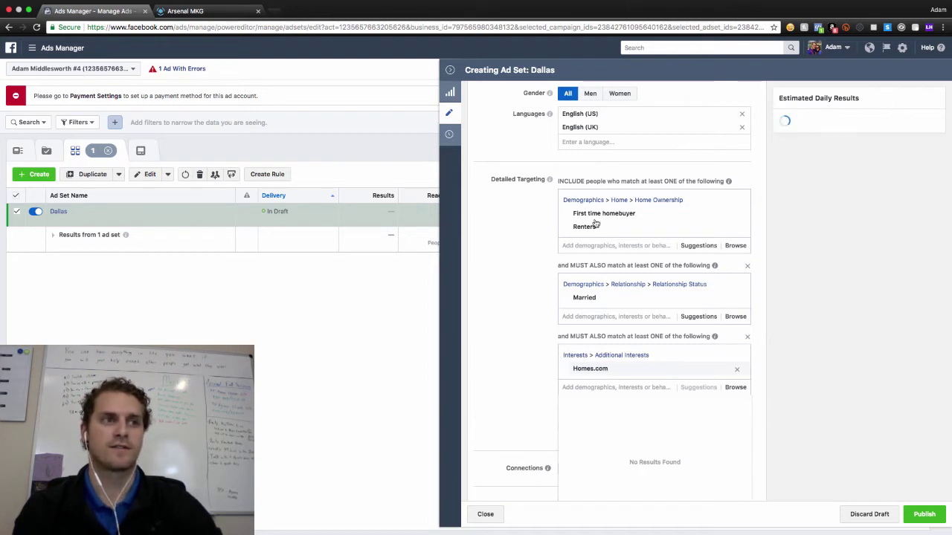
click(580, 389)
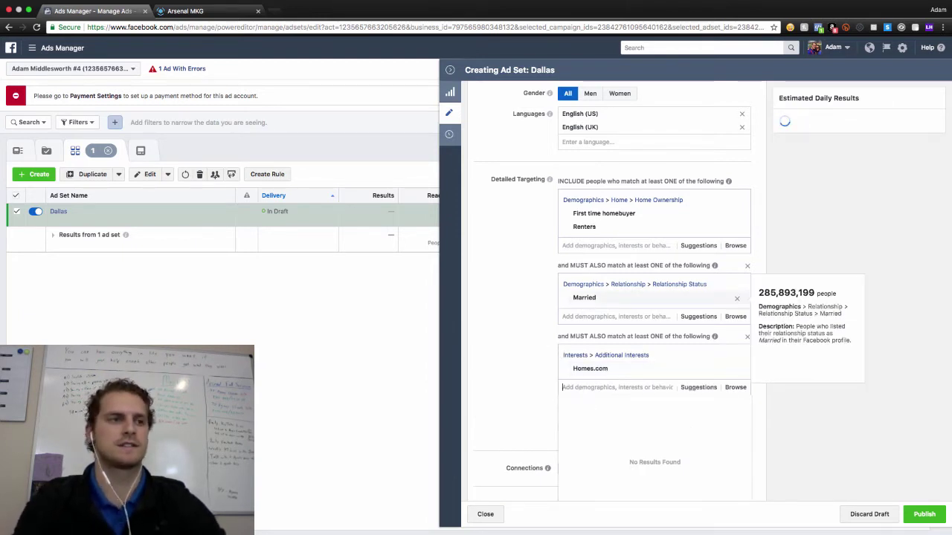
text(zillow)
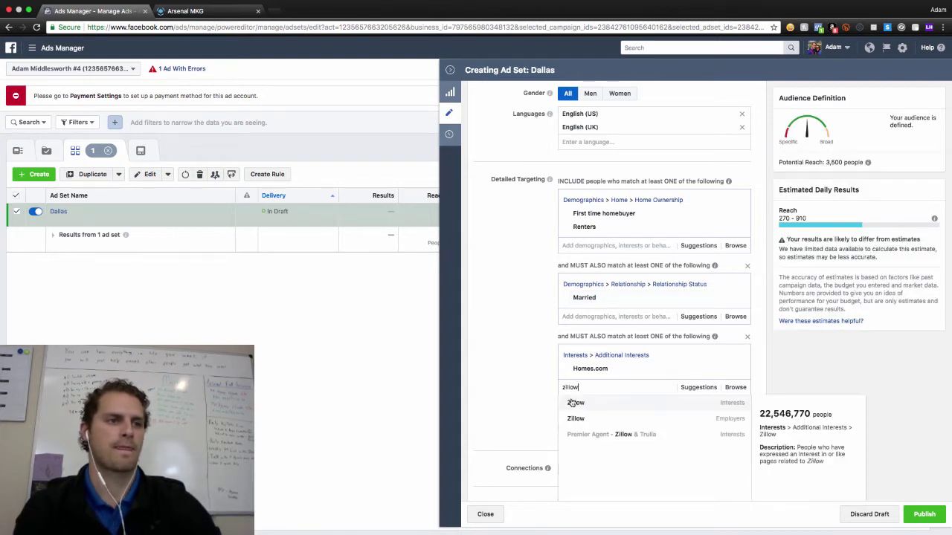
click(729, 406)
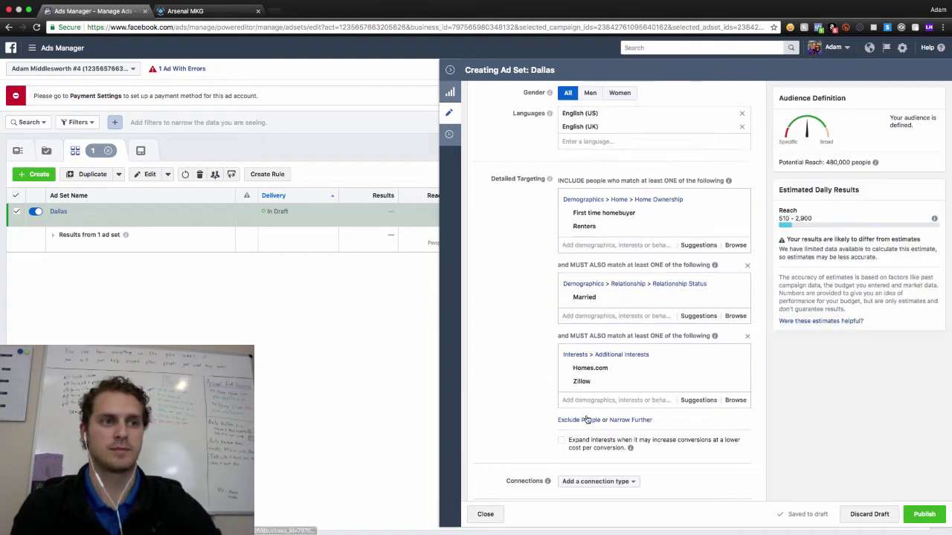
Step: Search for "mortgage banks" and add the "Mortgage online" behavior to the same narrowing group as Homes.com and Zillow
scroll(588, 417, down, 3)
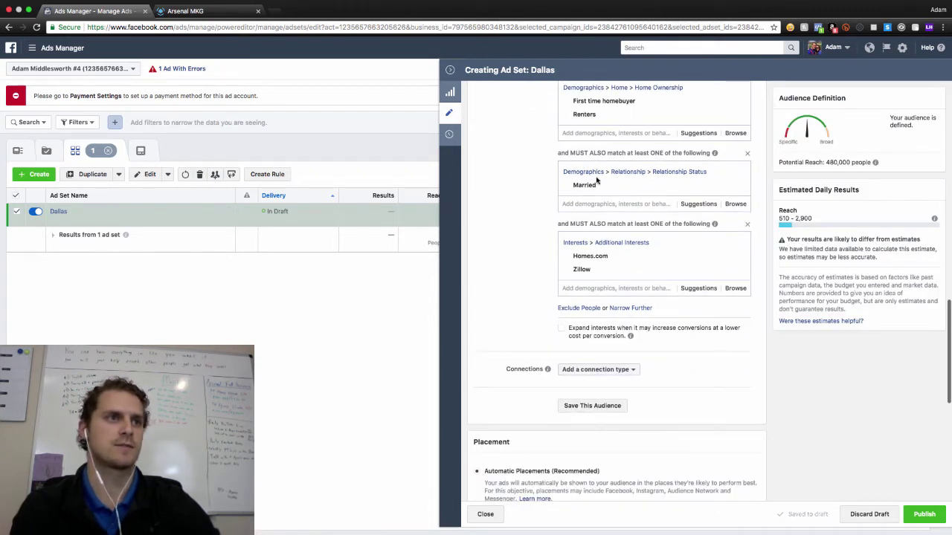
click(583, 289)
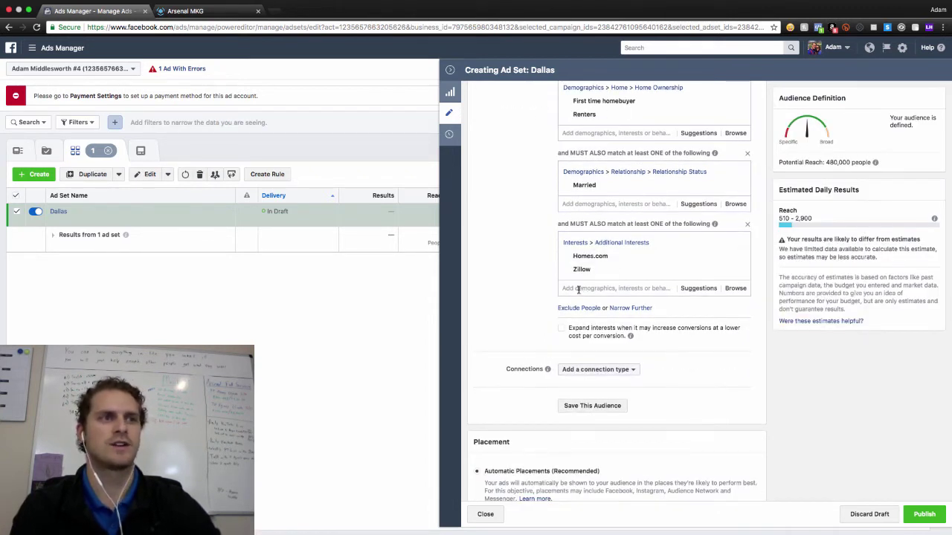
text(mortgage banks)
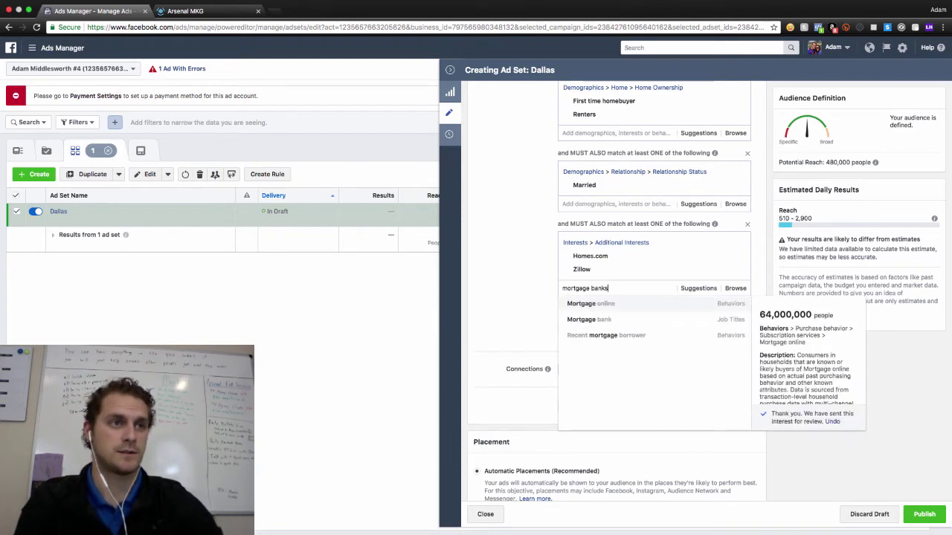
click(619, 305)
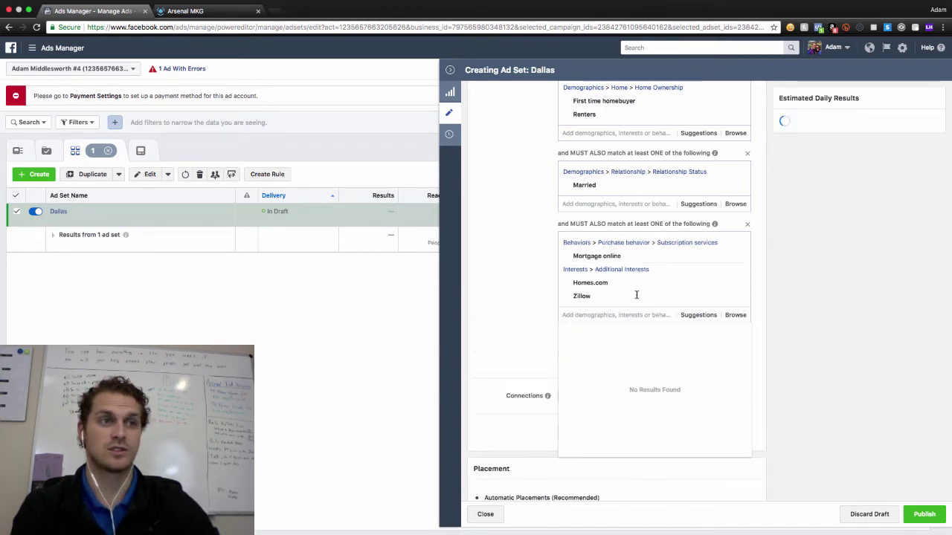
click(533, 284)
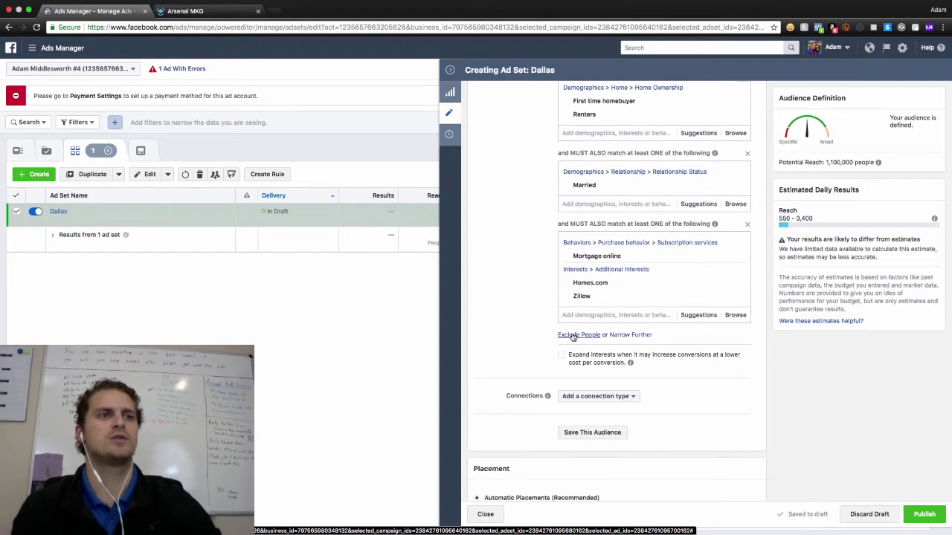
Step: Exclude people matching the "Recent homebuyer" or "Recent mortgage borrower" behavior from the audience
click(574, 336)
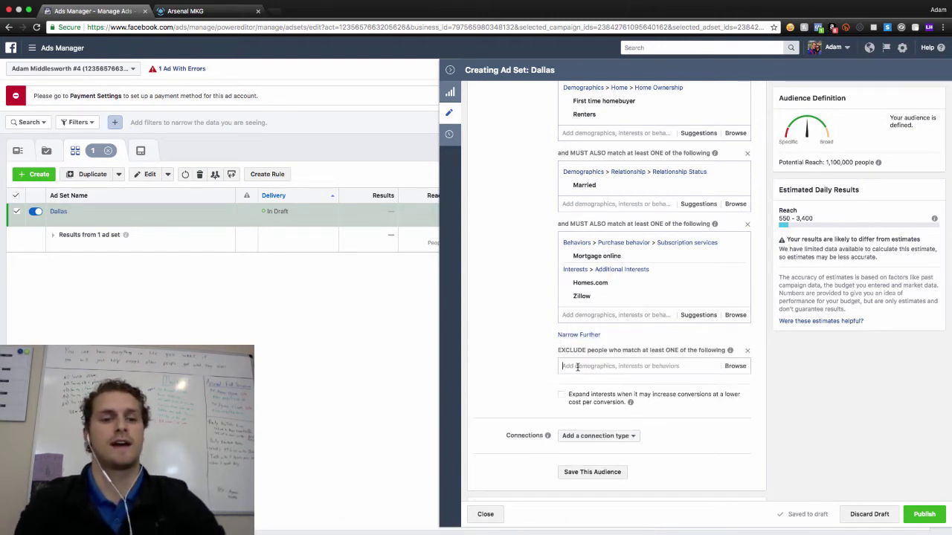
click(578, 366)
text(recent)
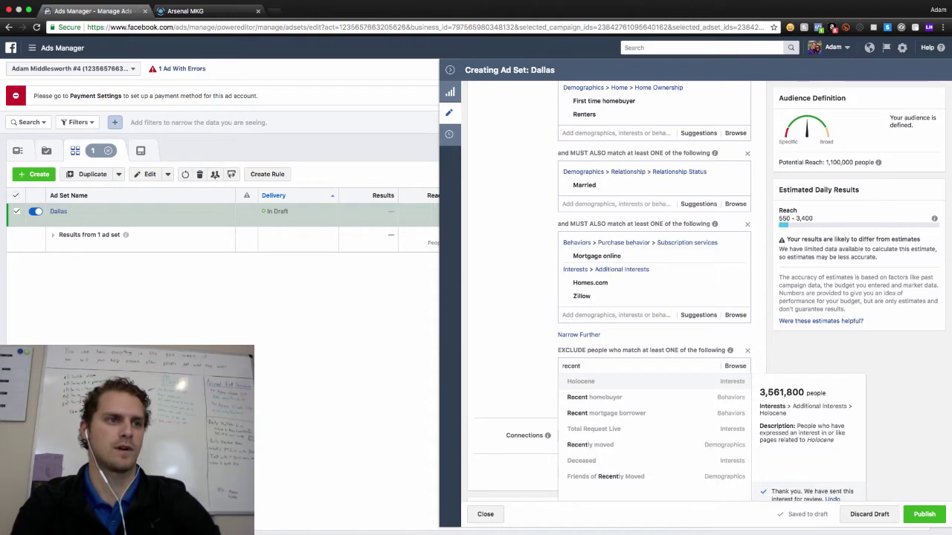
click(615, 401)
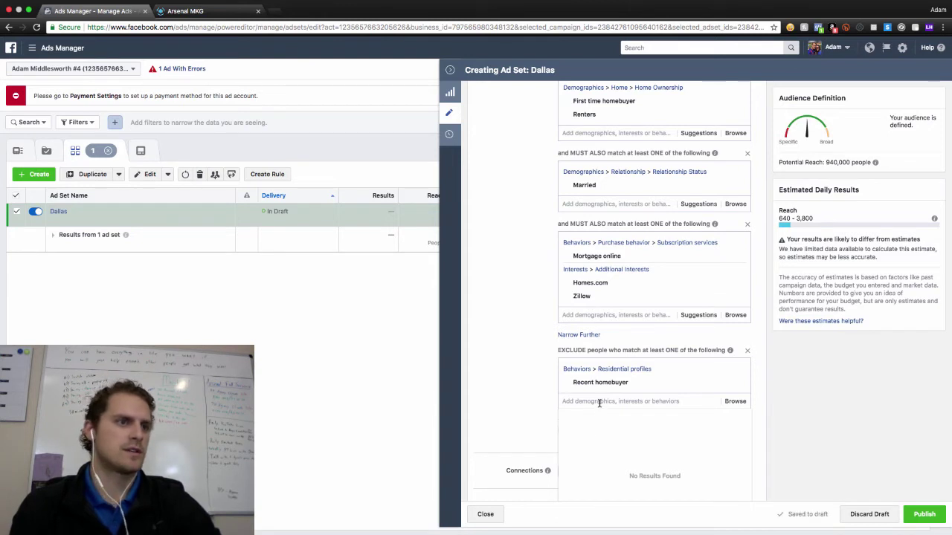
text(recent)
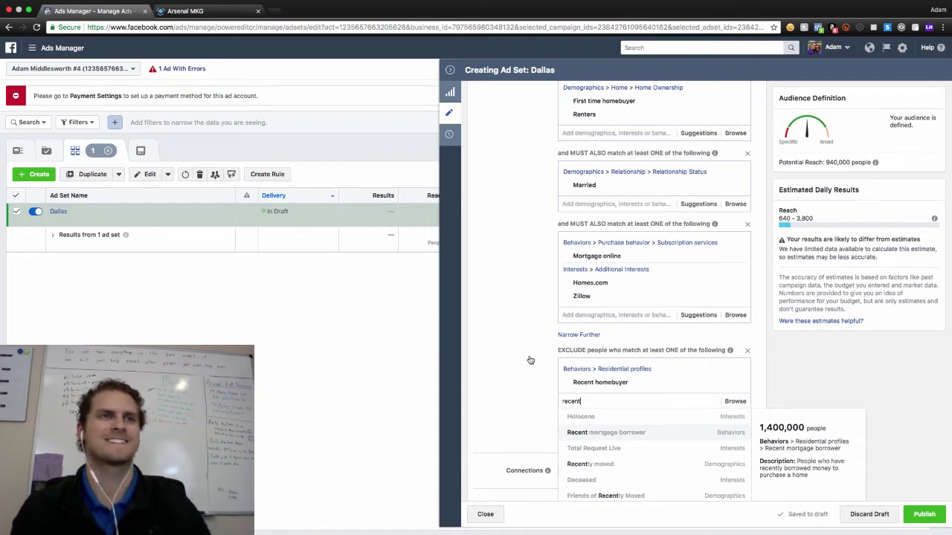
key(Return)
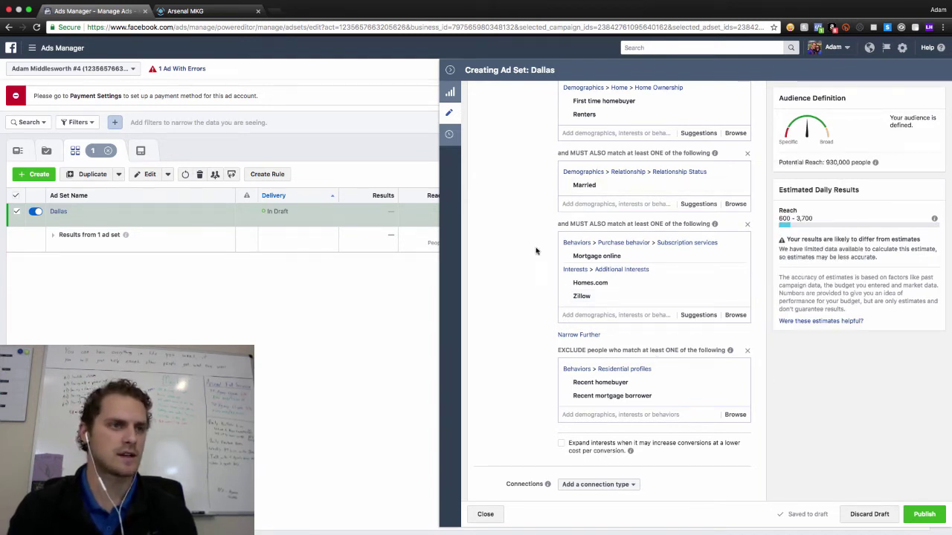
Step: Switch the ad set to manually edited placements and deselect Facebook's Instant Articles and Right Column
scroll(536, 250, down, 3)
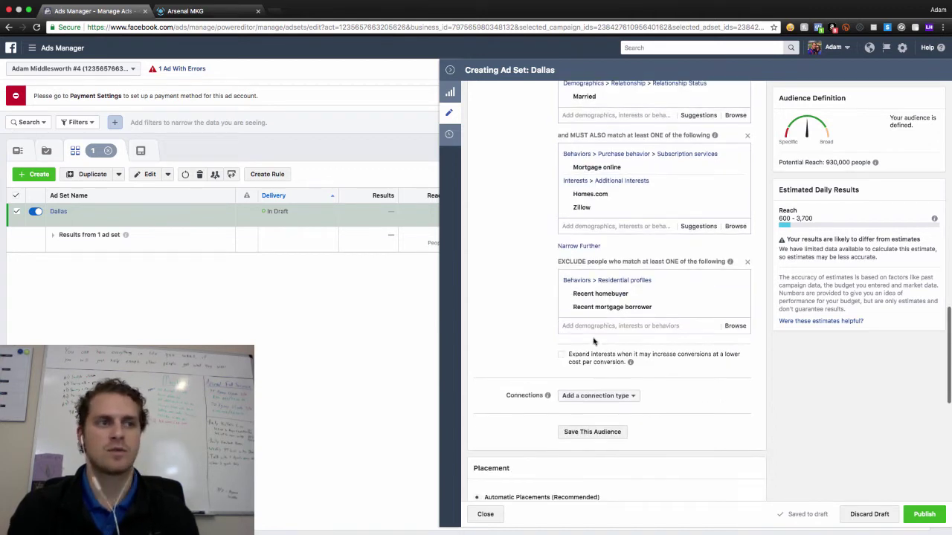
scroll(593, 340, down, 1)
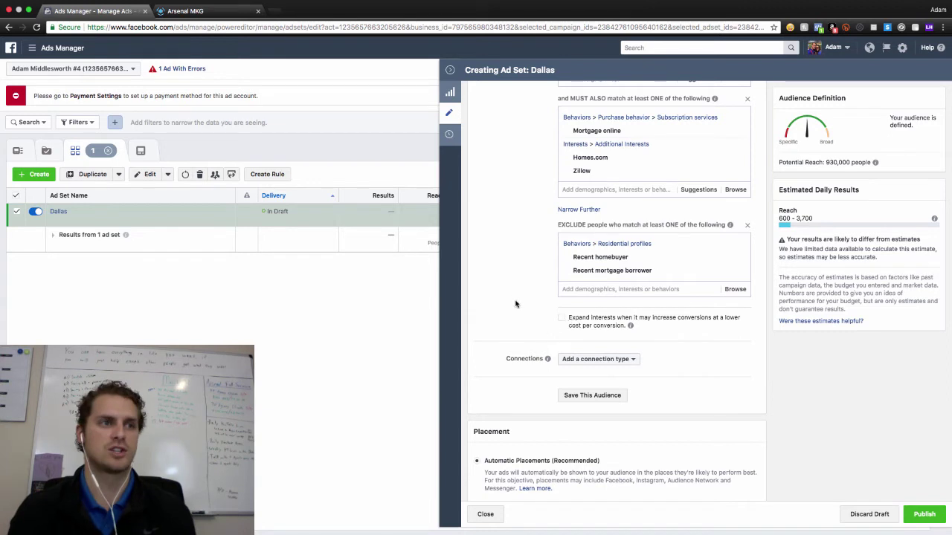
scroll(513, 299, down, 6)
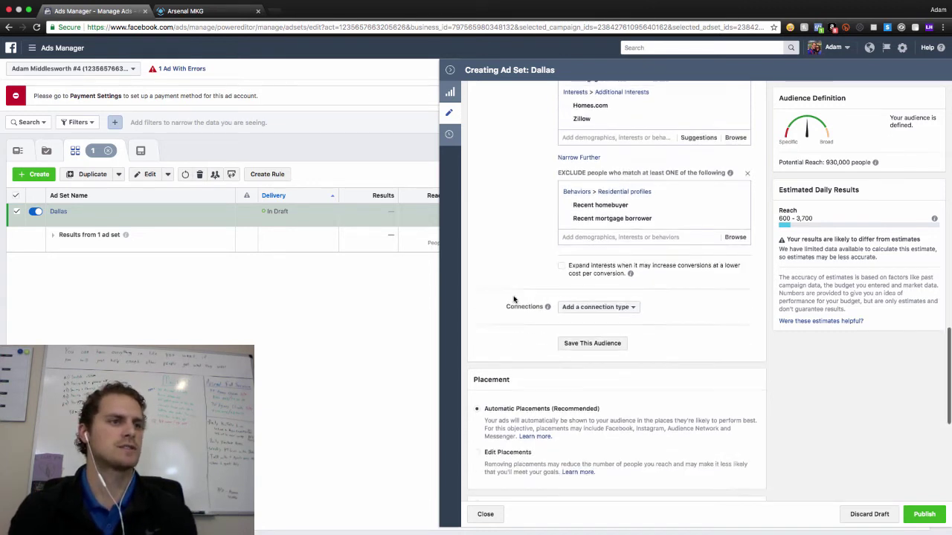
scroll(480, 327, down, 1)
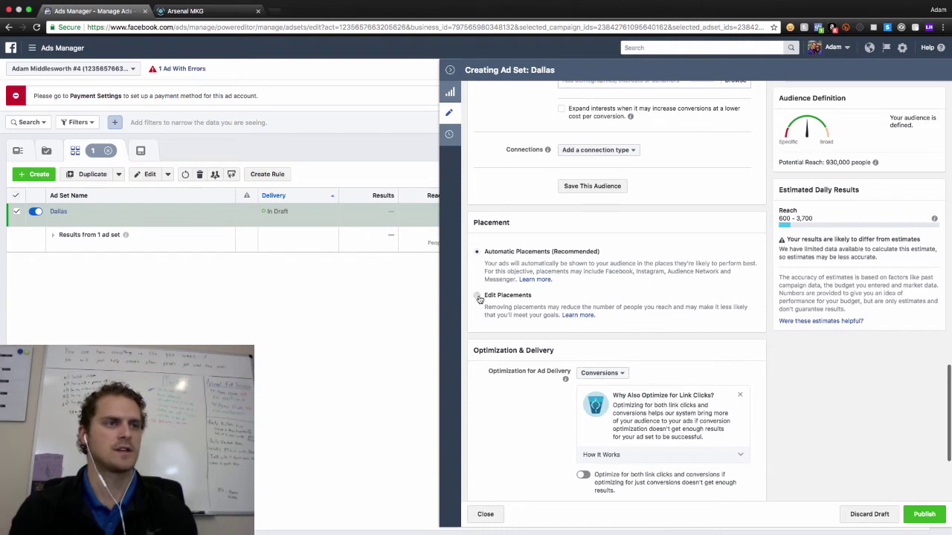
click(478, 297)
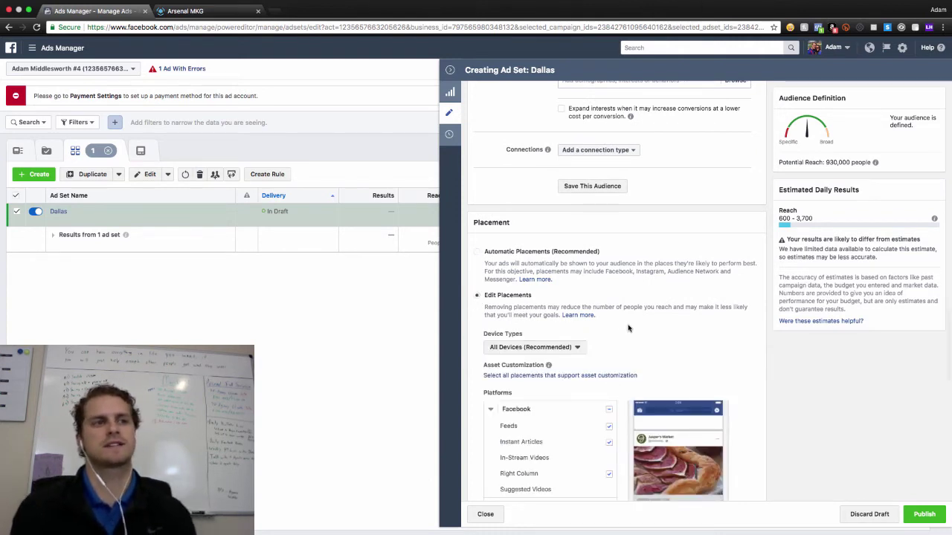
scroll(628, 328, down, 2)
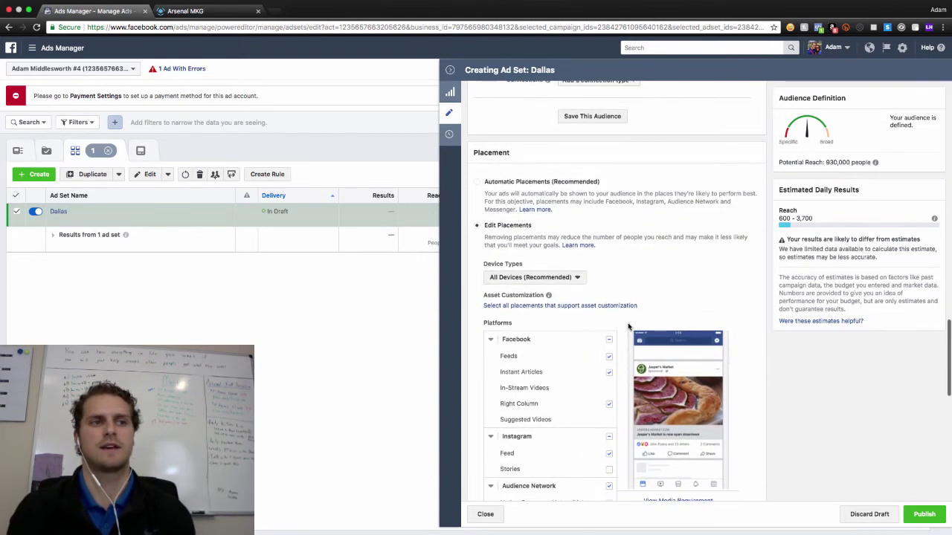
scroll(627, 328, down, 2)
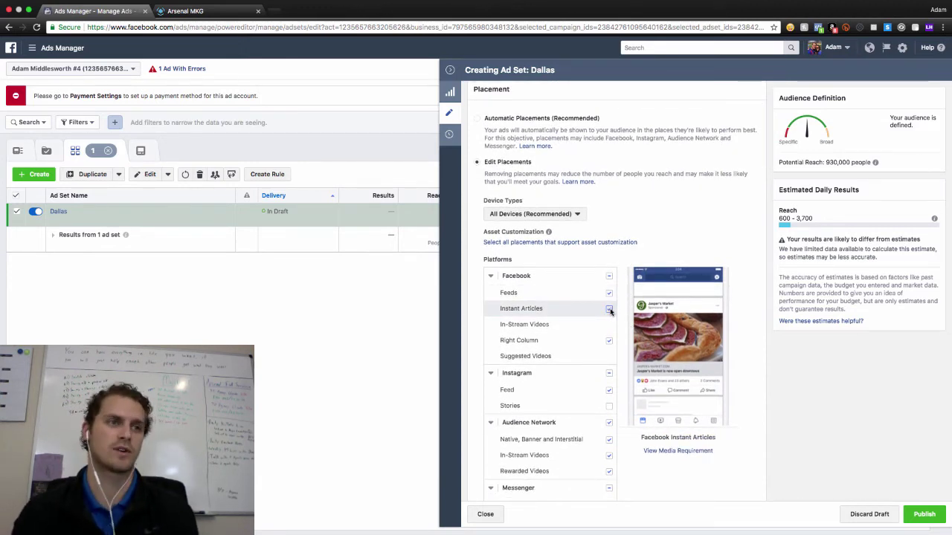
click(609, 309)
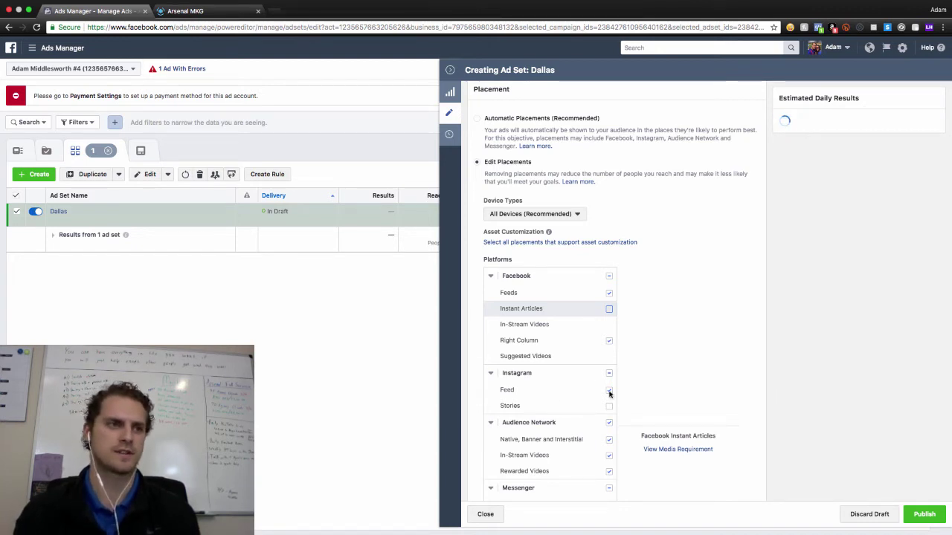
click(609, 341)
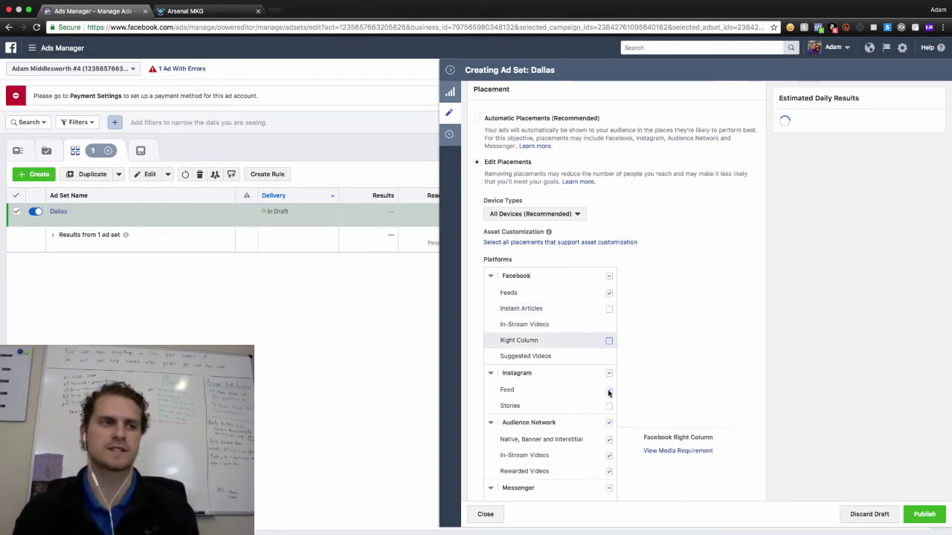
mouse_move(612, 393)
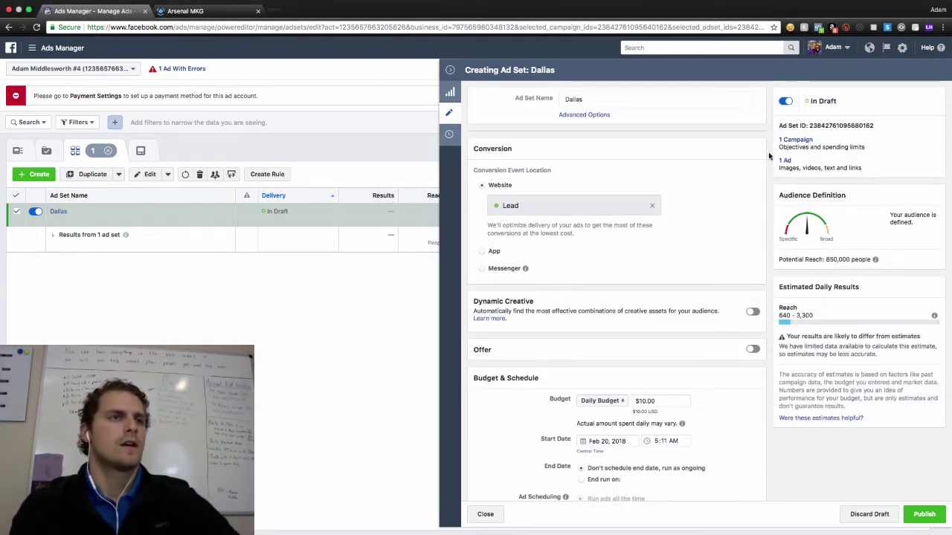
Step: Review the Dallas ad set's settings, and open its 3.5 FHA ad at the website URL field
scroll(770, 246, down, 4)
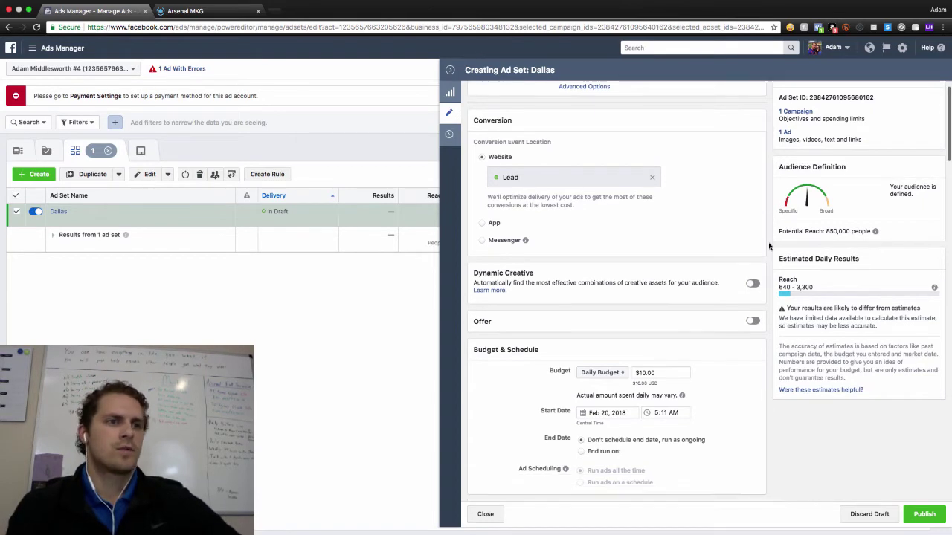
scroll(770, 245, down, 10)
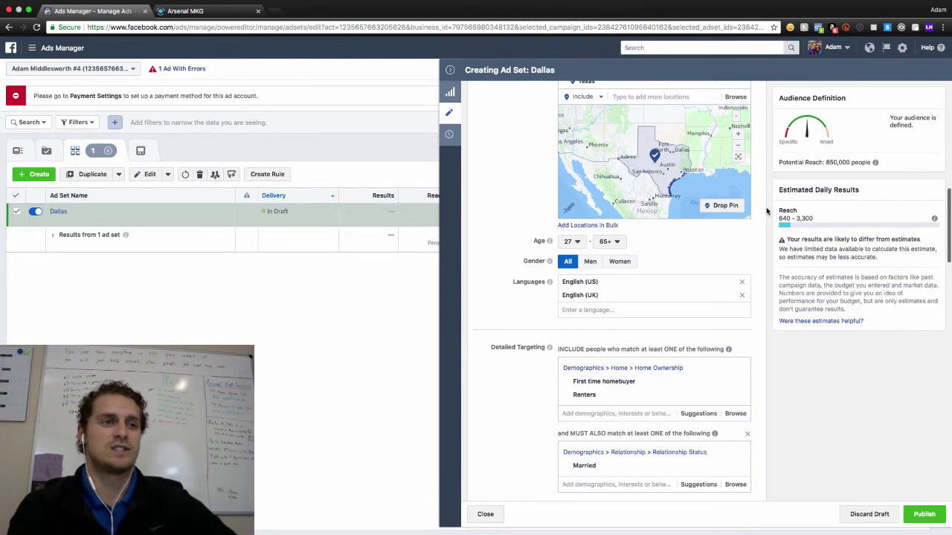
scroll(767, 211, up, 15)
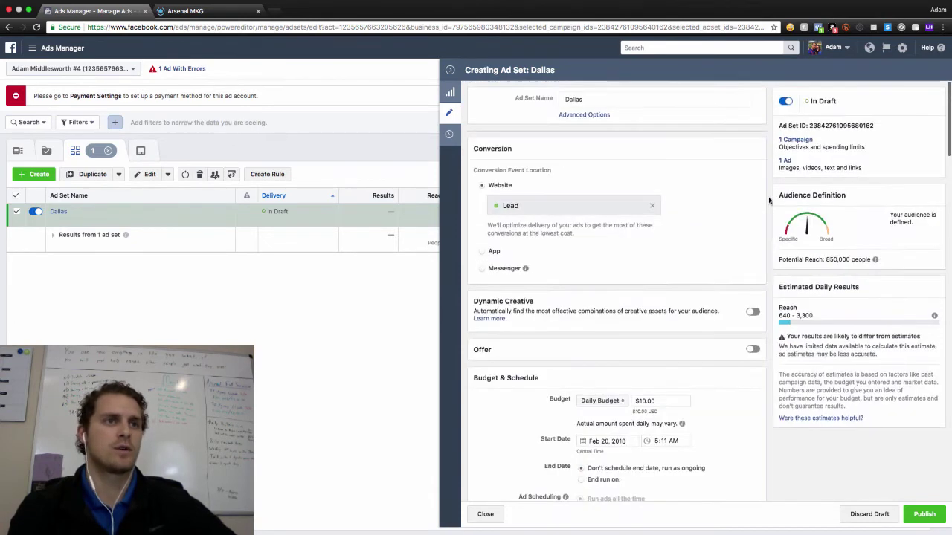
click(786, 162)
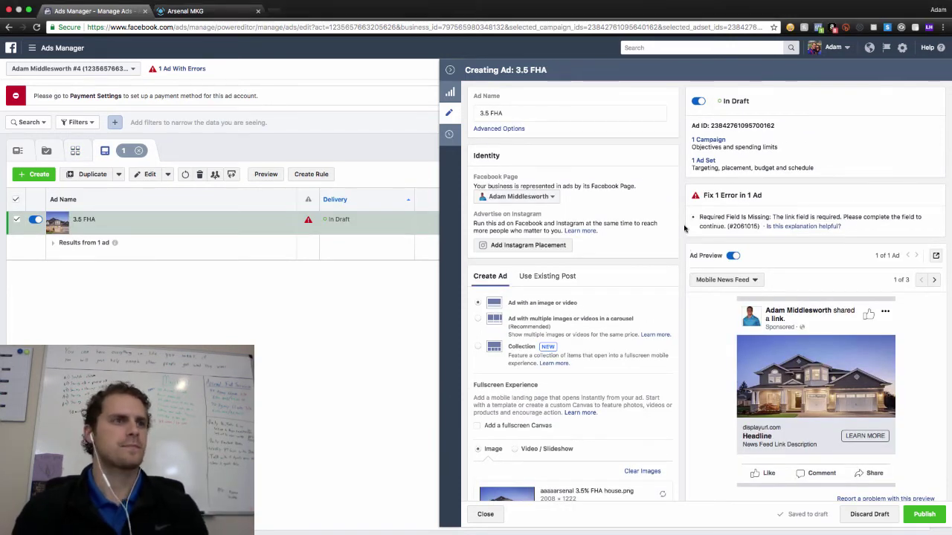
scroll(684, 208, down, 1)
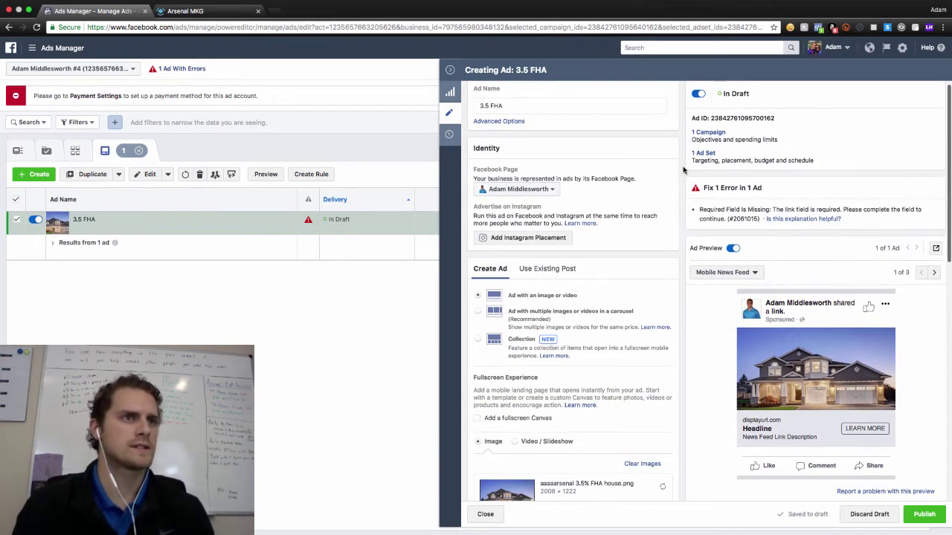
scroll(683, 171, down, 2)
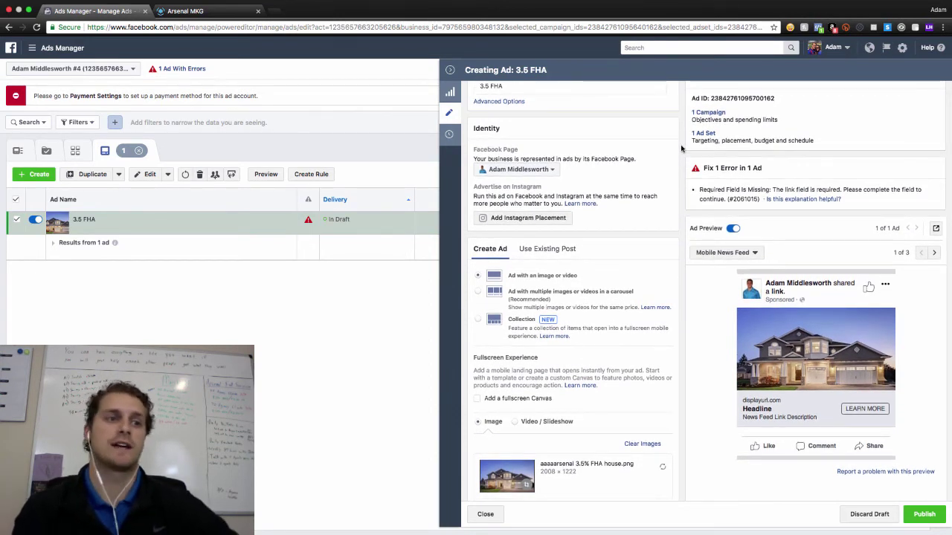
scroll(681, 149, down, 1)
scroll(681, 149, down, 2)
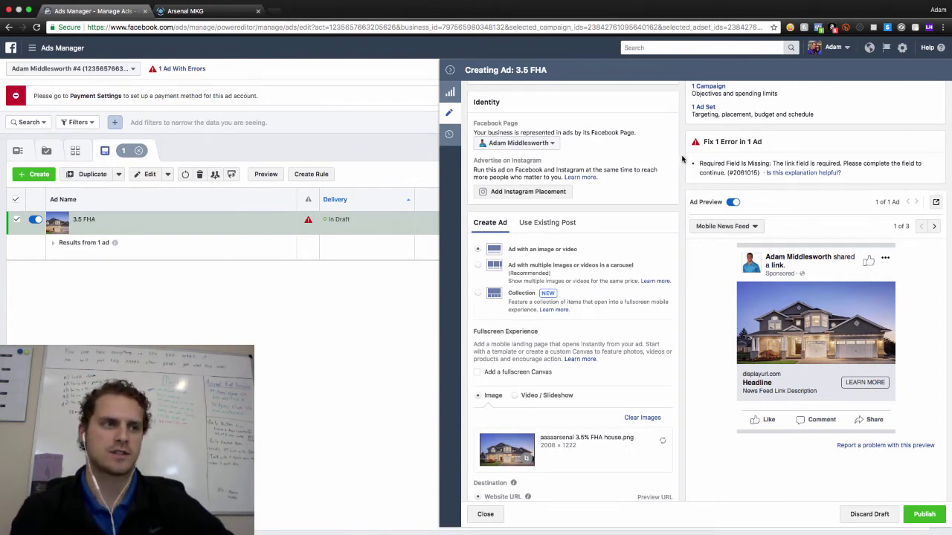
scroll(682, 158, down, 5)
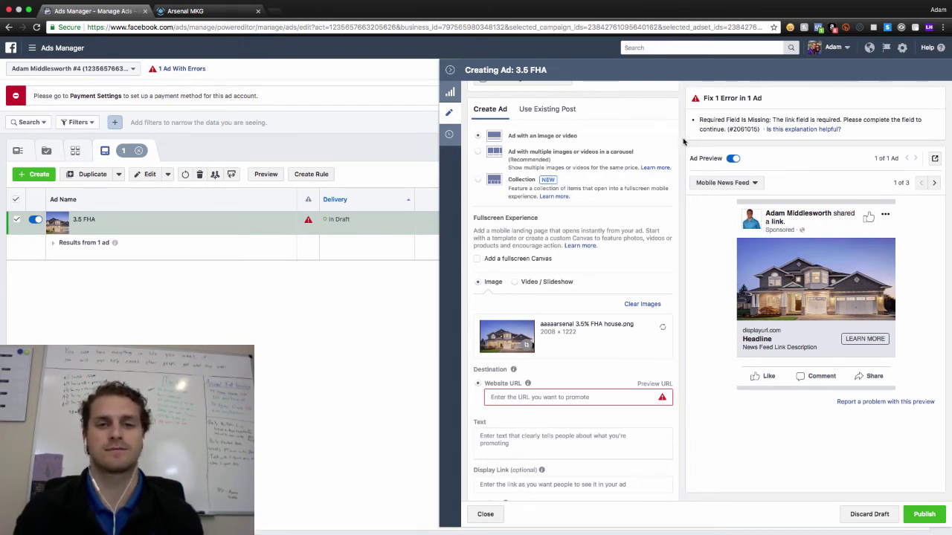
Step: Switch to Arsenal MKG and create another website from the "3.5% FHA Lead Ad Campaign" mortgage template
click(205, 12)
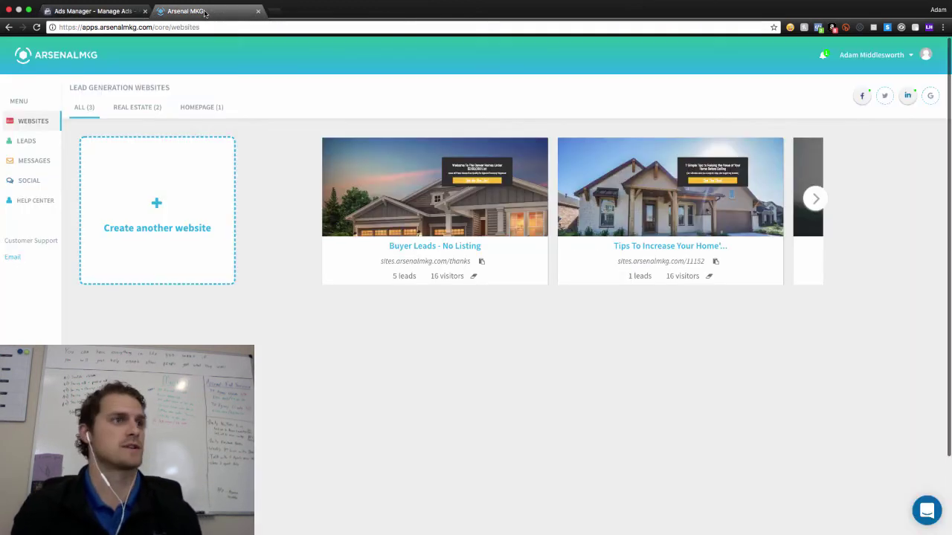
click(162, 202)
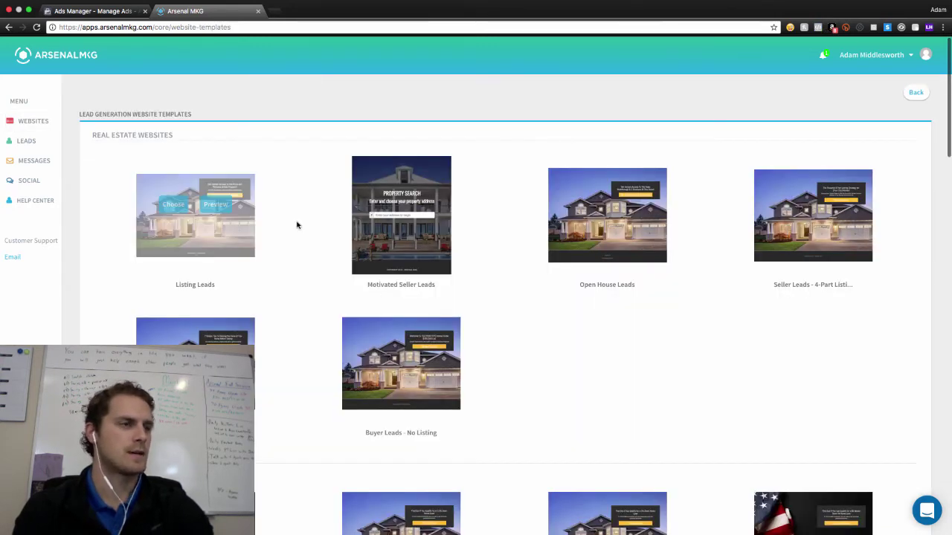
scroll(297, 225, down, 5)
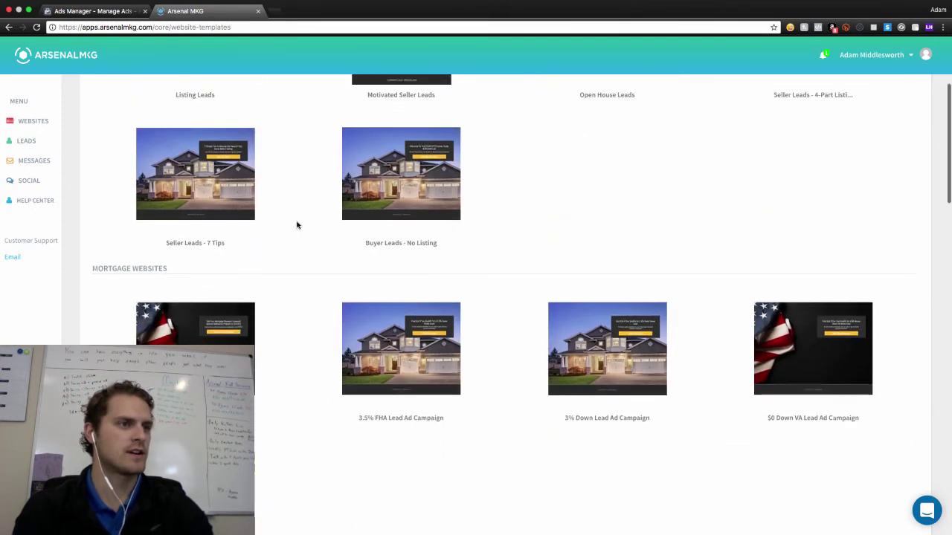
mouse_move(435, 360)
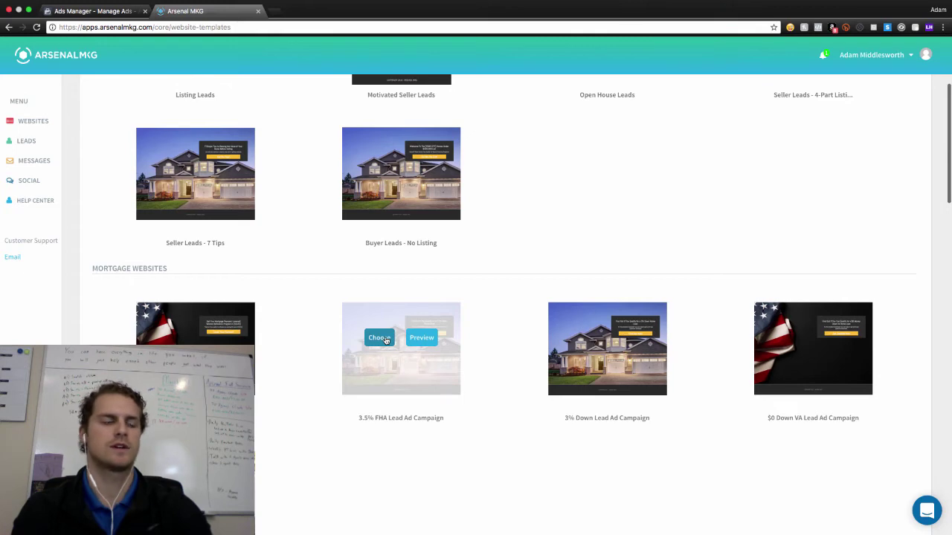
click(380, 339)
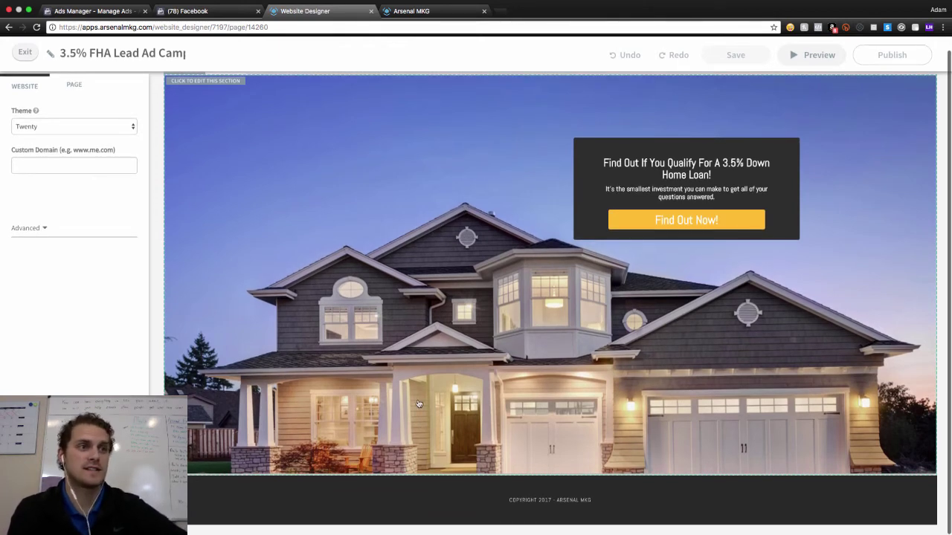
Step: Examine the landing page section's settings and the images available for its background, keeping the current image
click(219, 126)
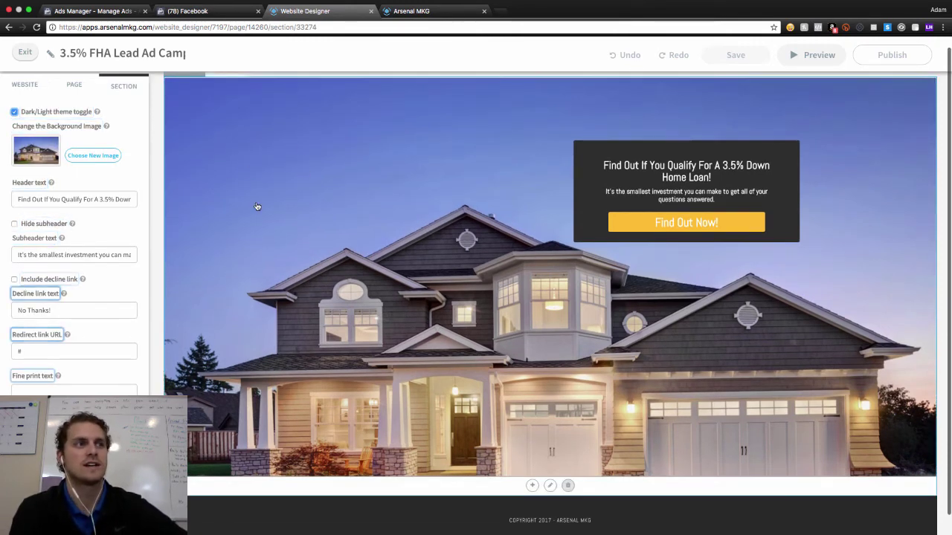
click(25, 151)
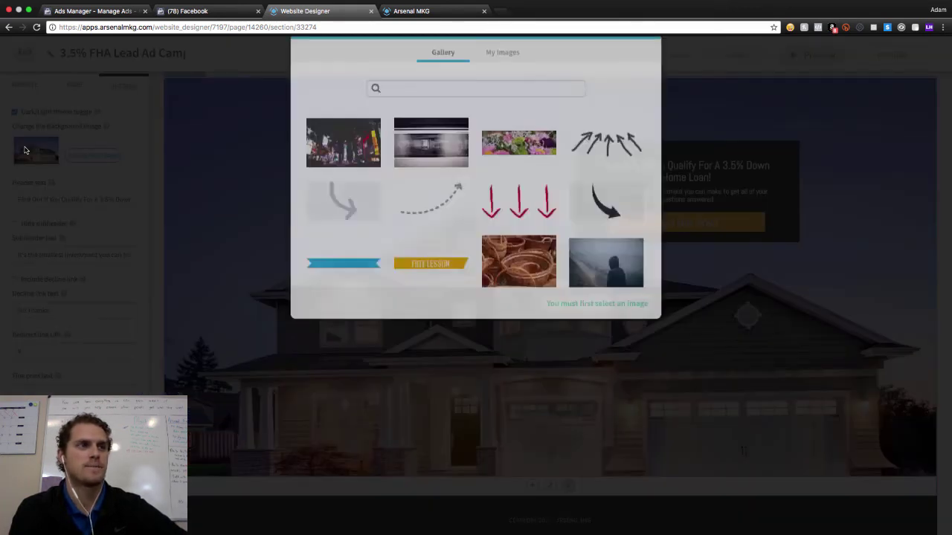
click(502, 93)
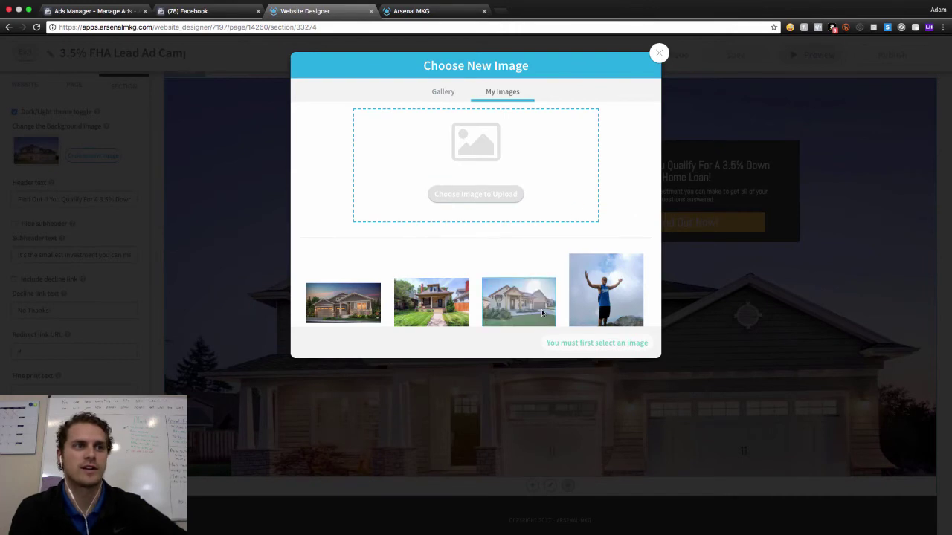
click(660, 54)
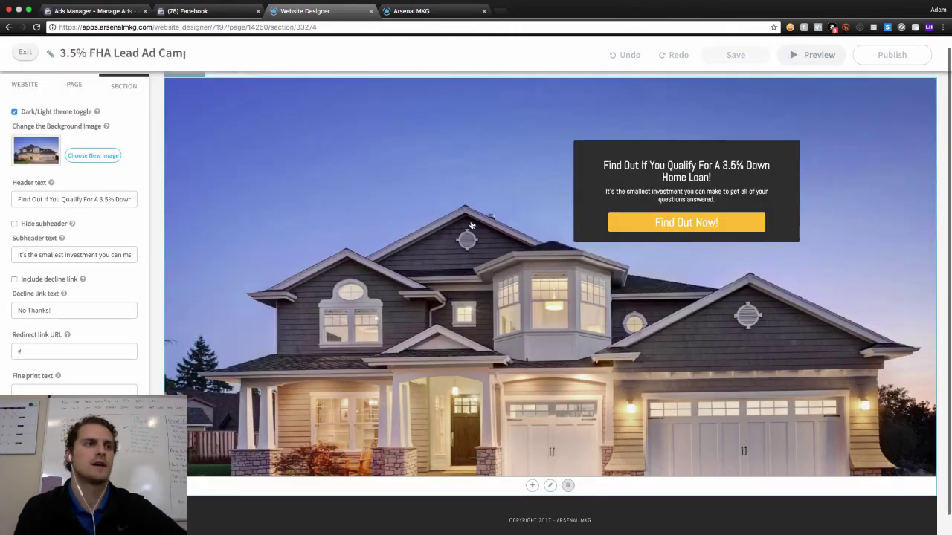
Step: View the website's landing page and its Thanks page, and return to the landing page
scroll(414, 301, down, 1)
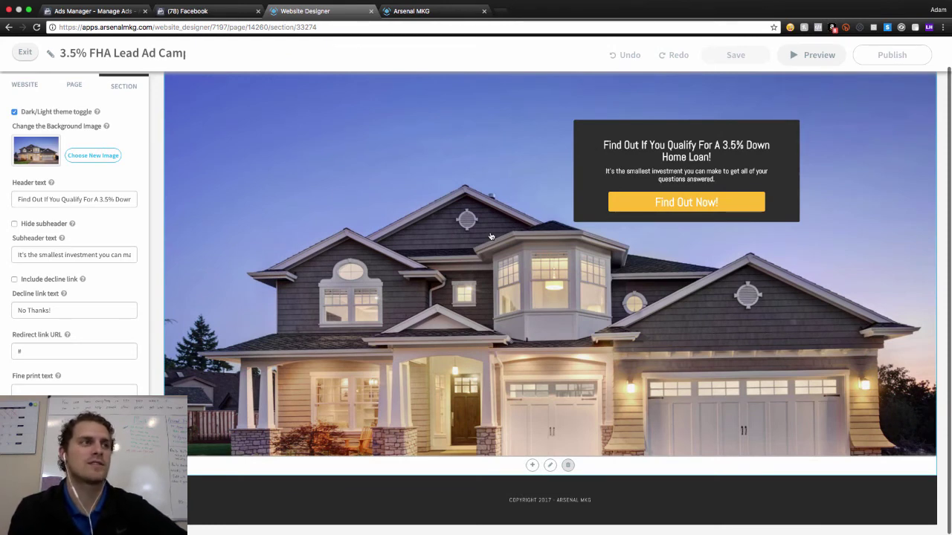
scroll(446, 224, up, 2)
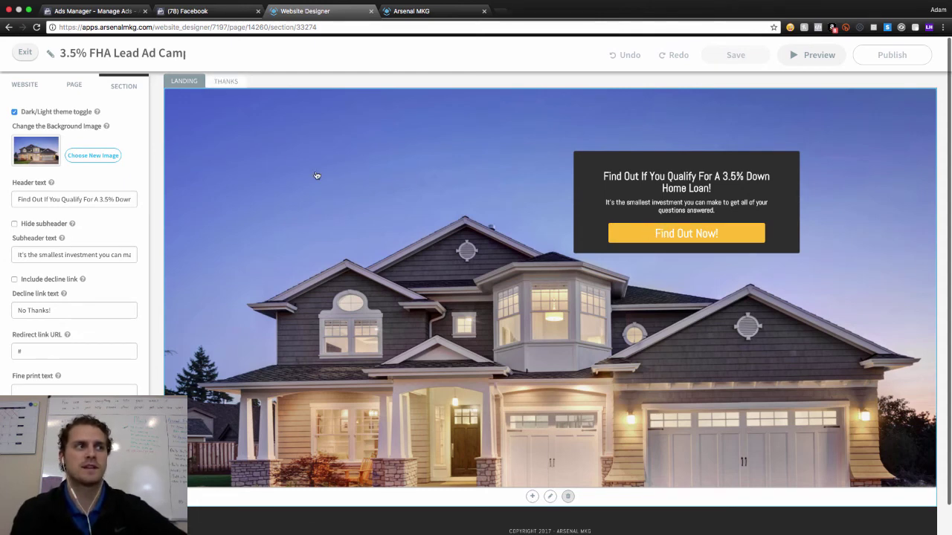
click(227, 82)
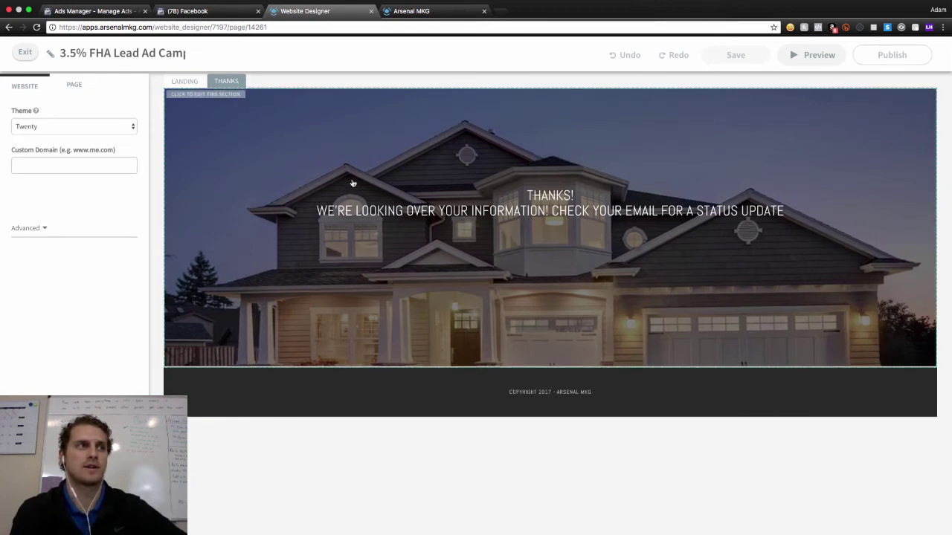
click(184, 81)
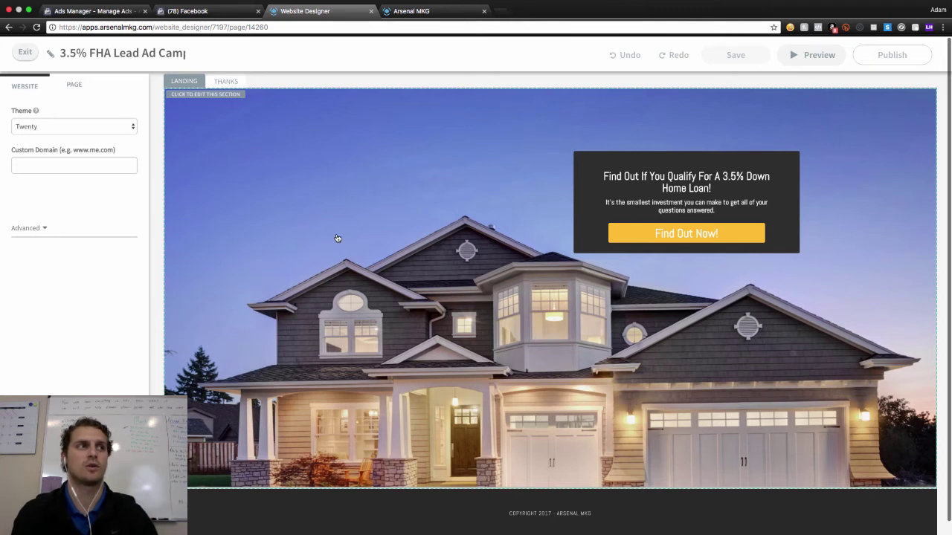
Step: Switch to Facebook Events Manager and copy the ad account's base pixel code from the manual installation setup
click(197, 11)
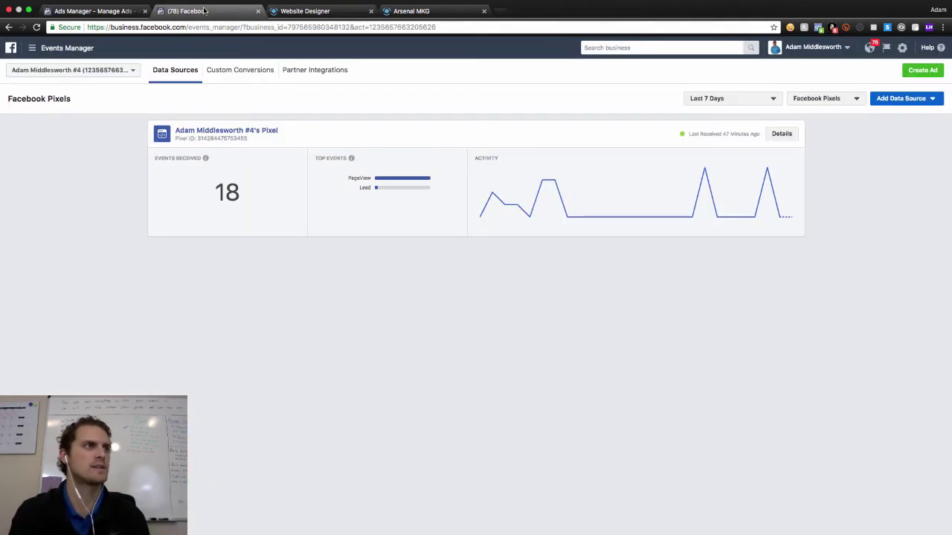
click(55, 49)
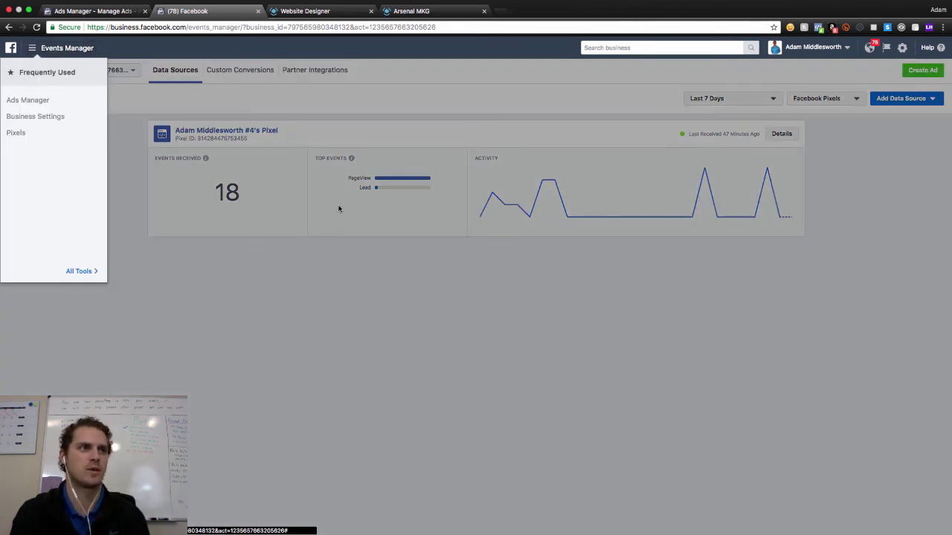
click(447, 279)
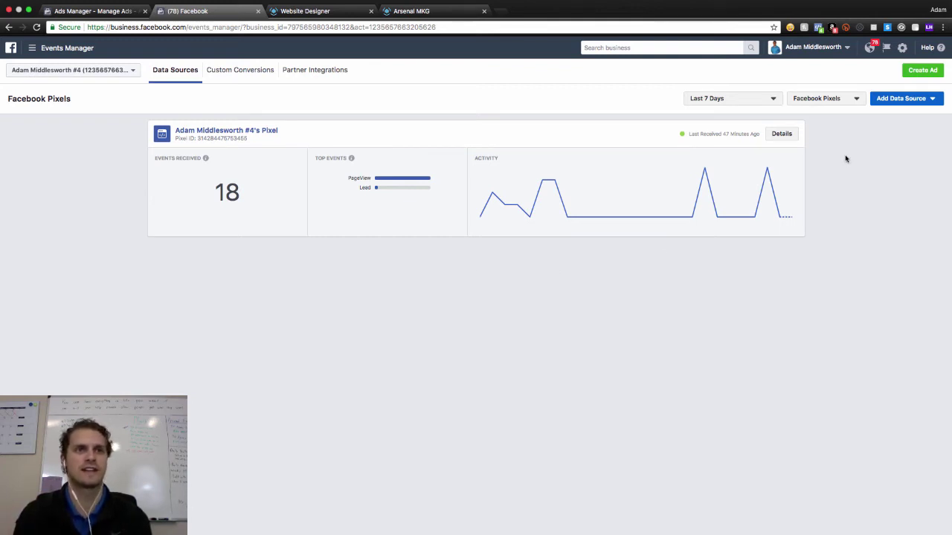
click(781, 134)
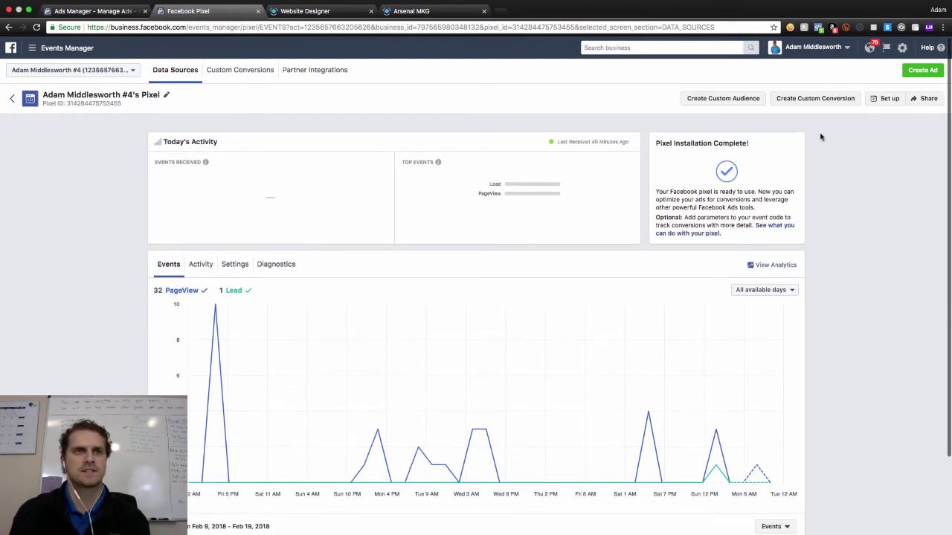
click(886, 99)
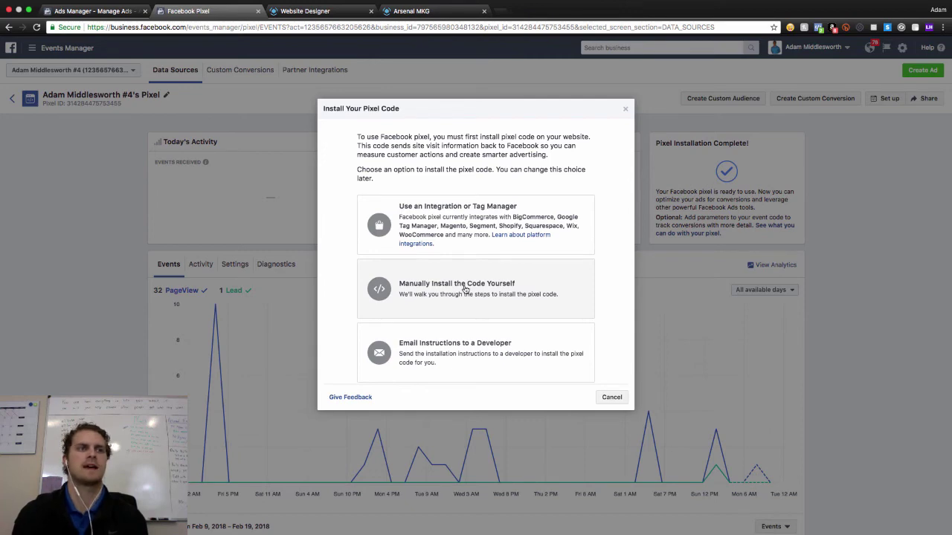
click(465, 289)
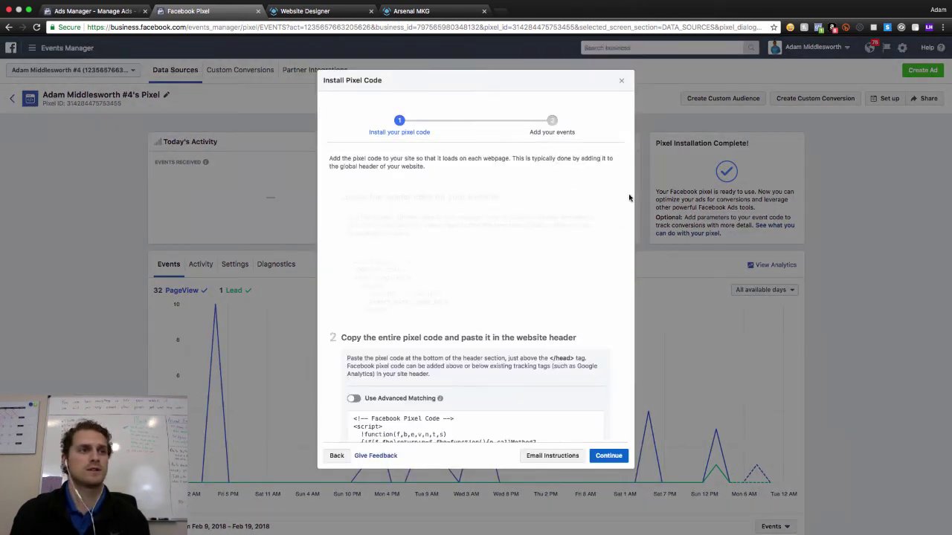
scroll(615, 252, down, 3)
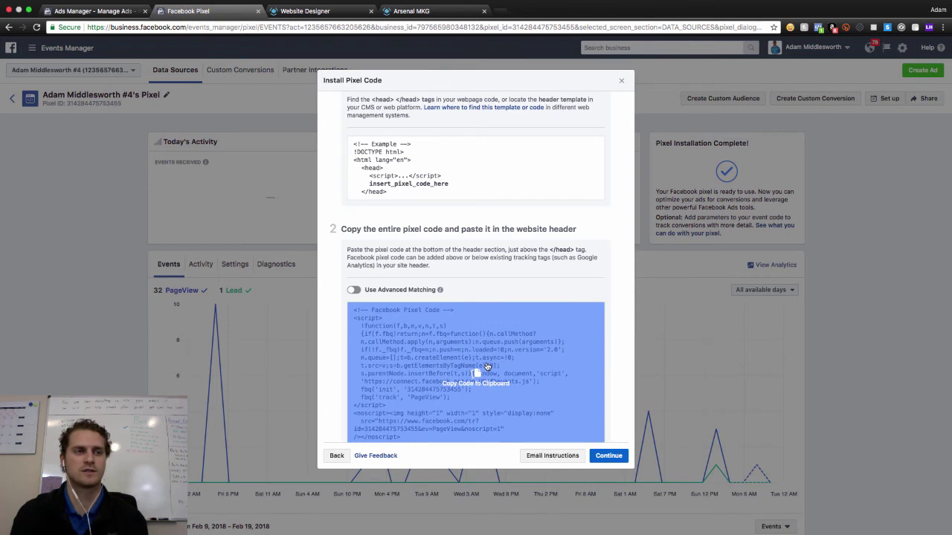
click(487, 367)
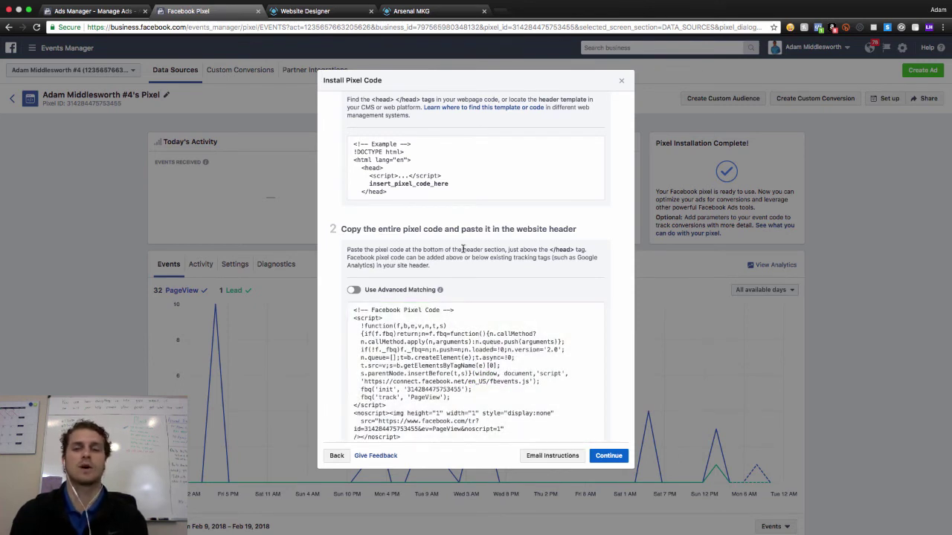
Step: Switch back to the Website Designer and paste the pixel code into the landing page's advanced page settings
click(335, 13)
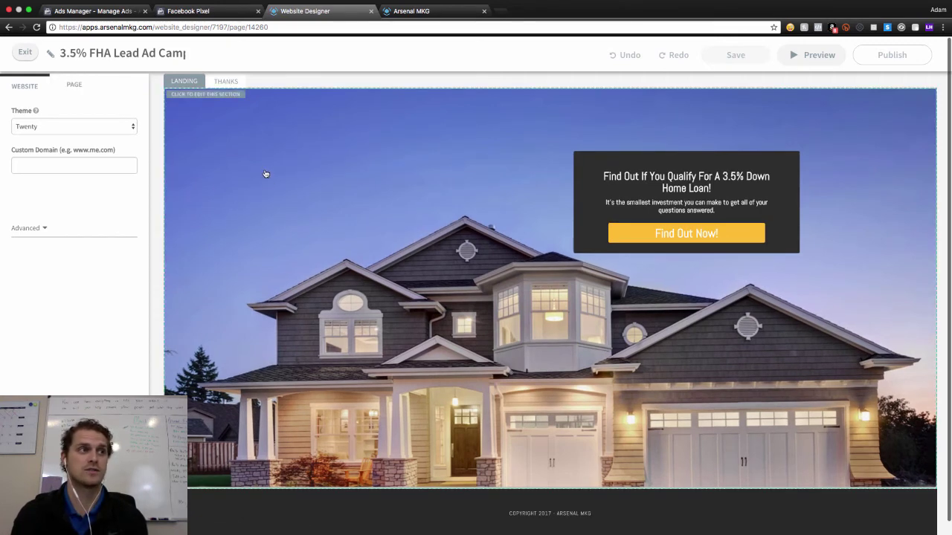
click(74, 85)
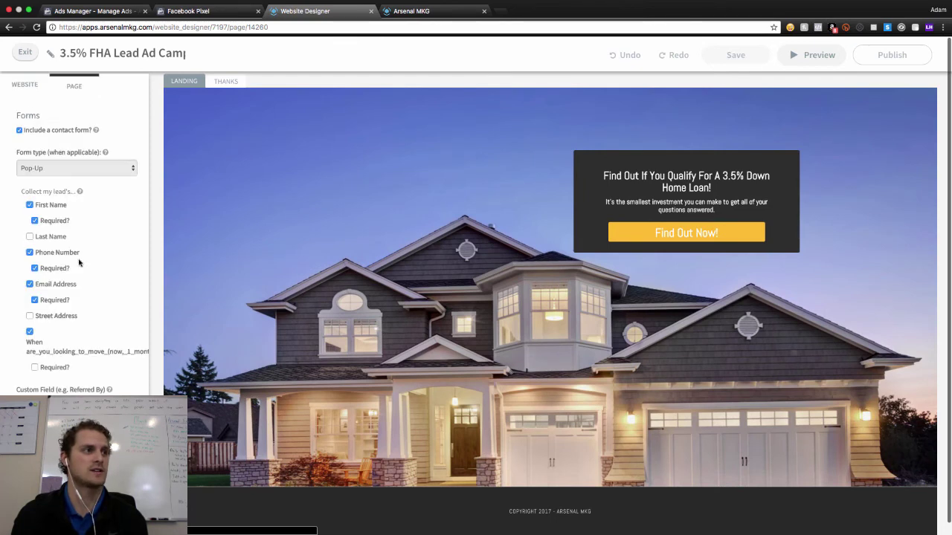
scroll(551, 283, down, 1)
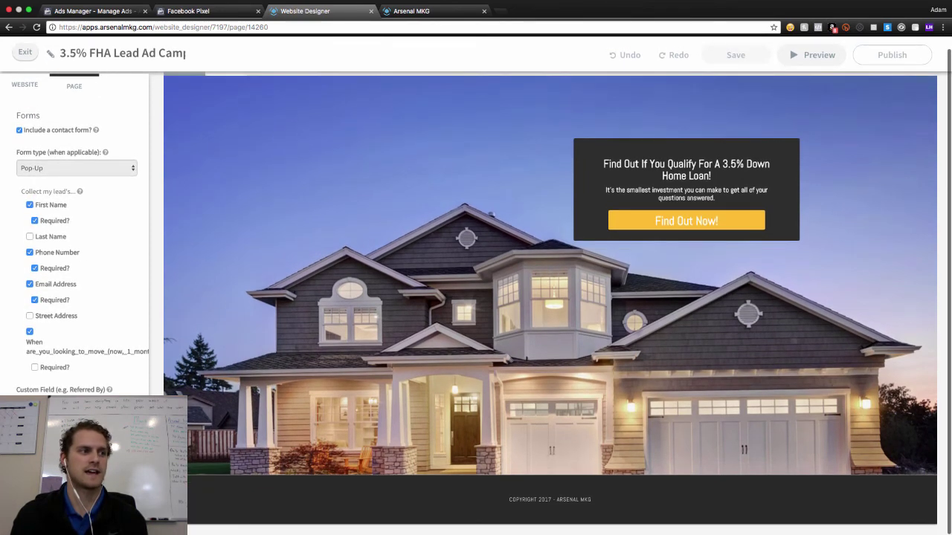
scroll(74, 238, down, 4)
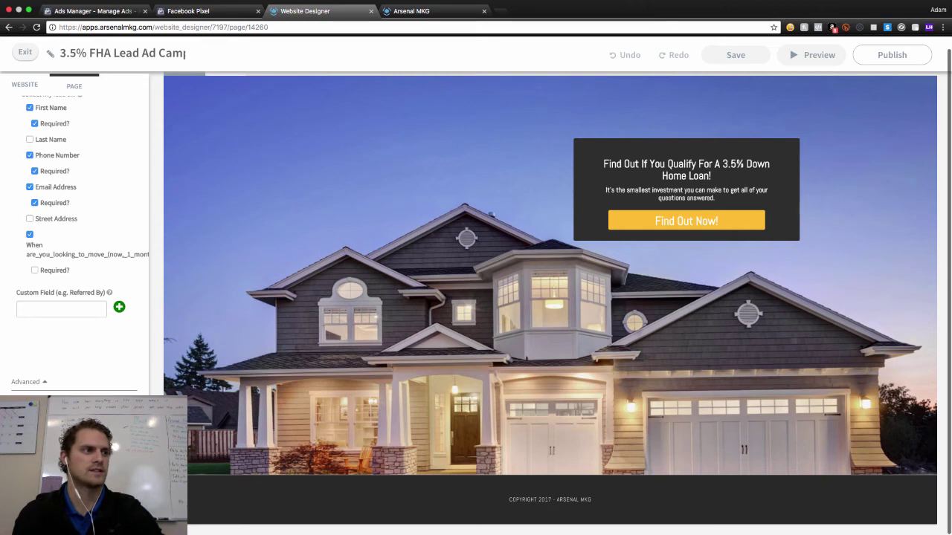
scroll(278, 311, up, 1)
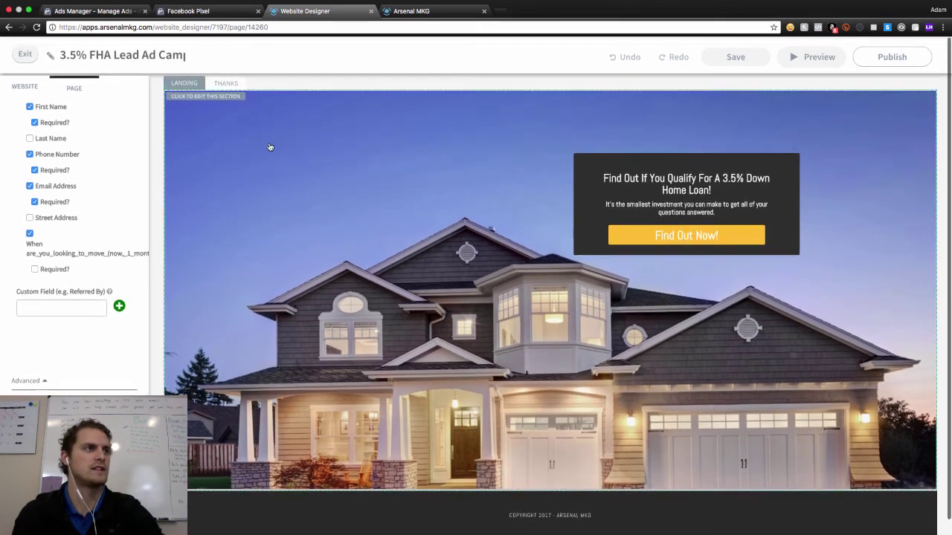
Step: Paste the copied base pixel code into the header tracking code of the website's Thanks page
click(226, 81)
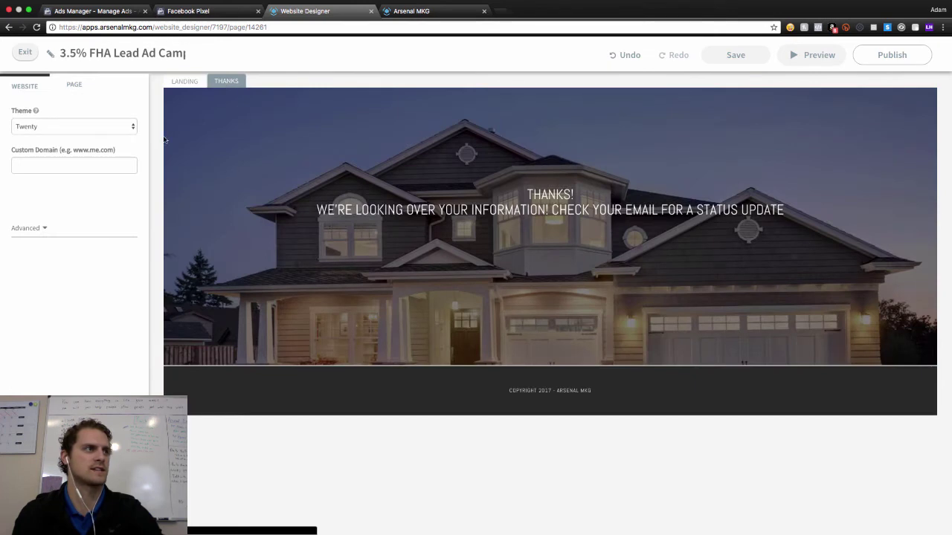
click(75, 85)
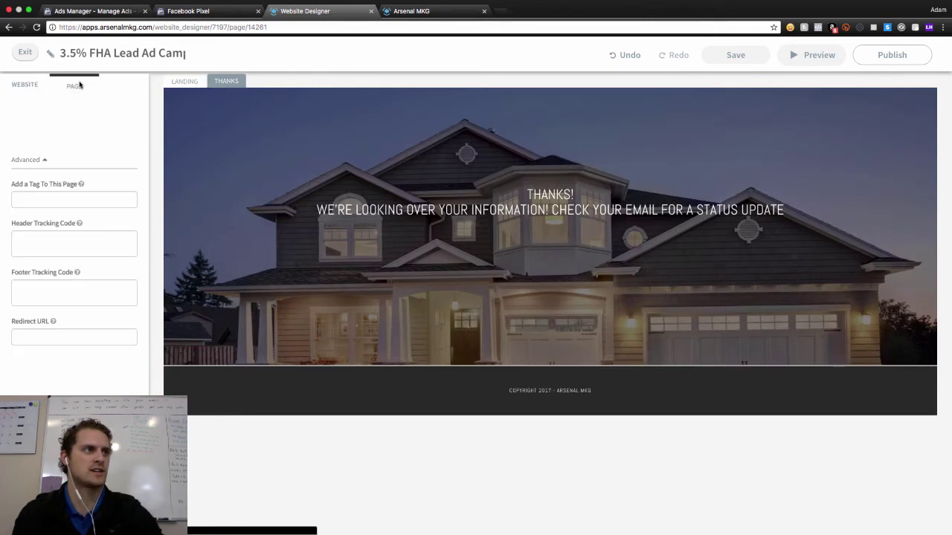
click(32, 238)
key(super+v)
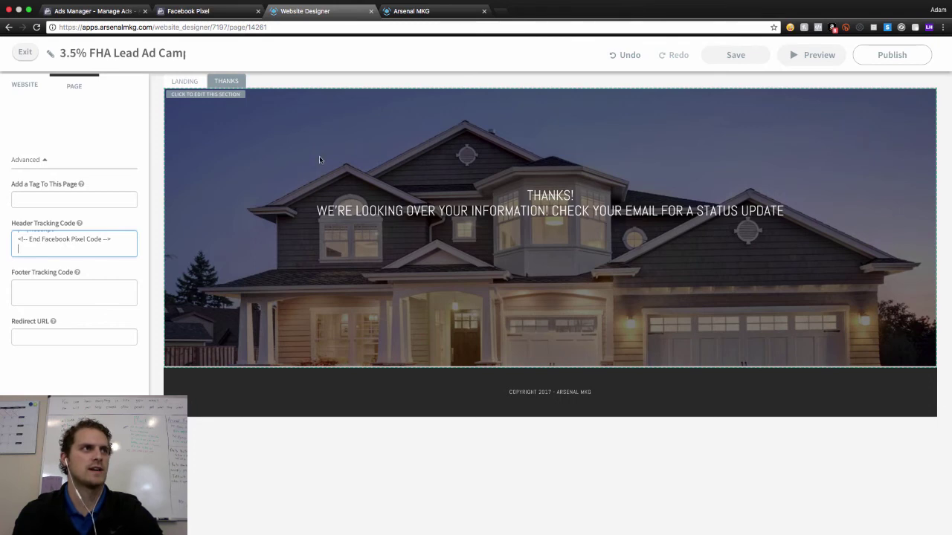
Step: Switch to Facebook Events Manager, continue to the pixel's event setup, enable Generate Lead and copy its page-load event code
click(206, 12)
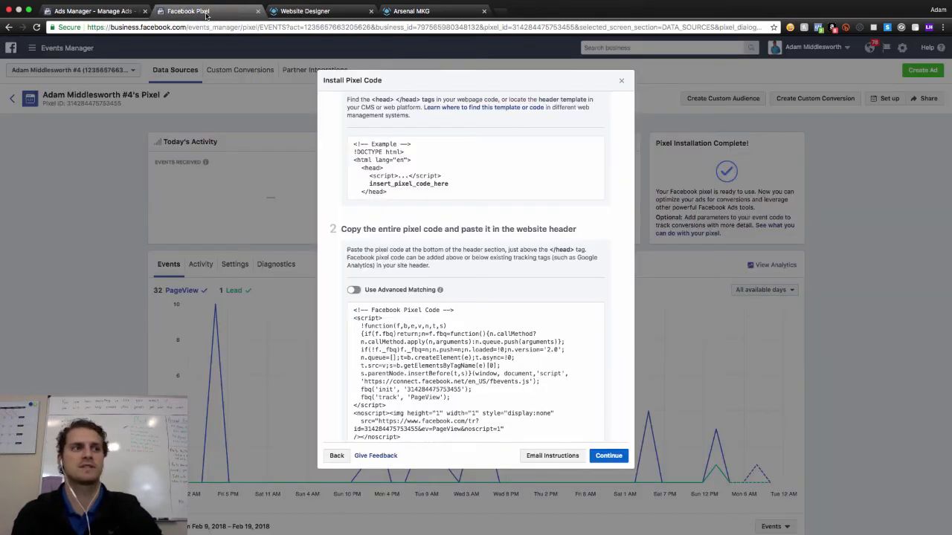
scroll(620, 231, down, 5)
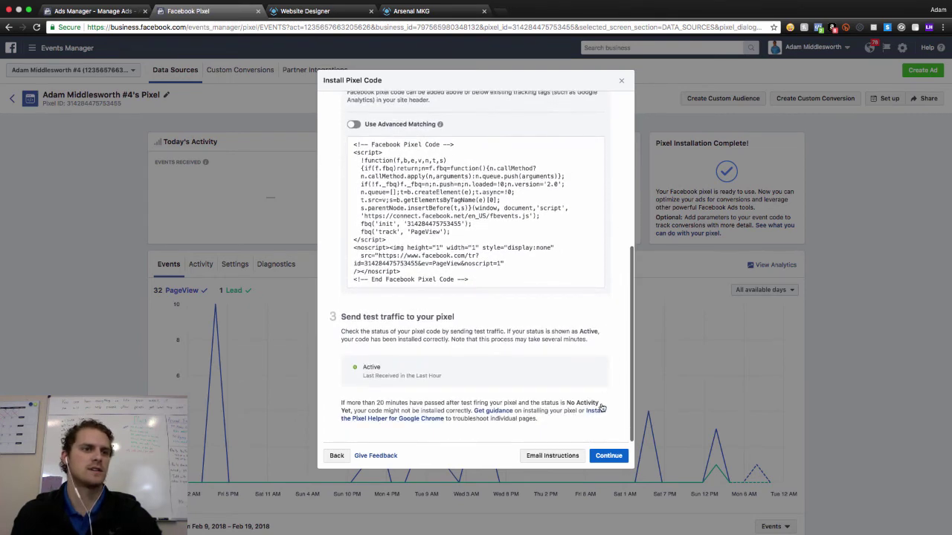
click(609, 457)
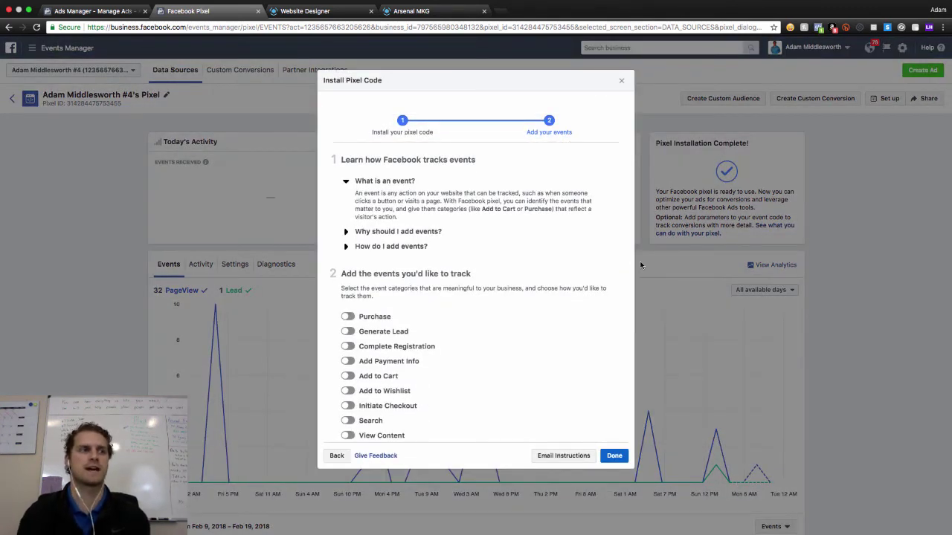
scroll(506, 286, down, 1)
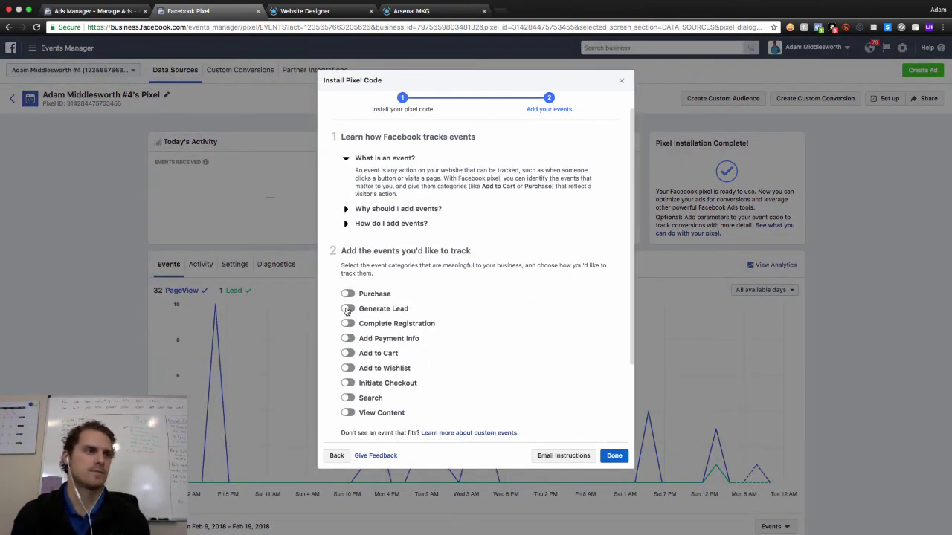
click(347, 309)
scroll(459, 372, down, 2)
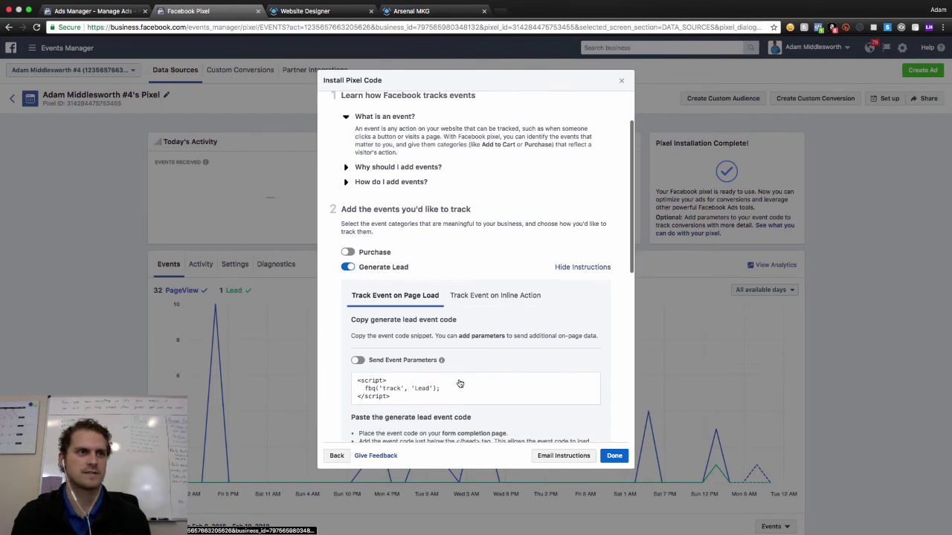
mouse_move(460, 384)
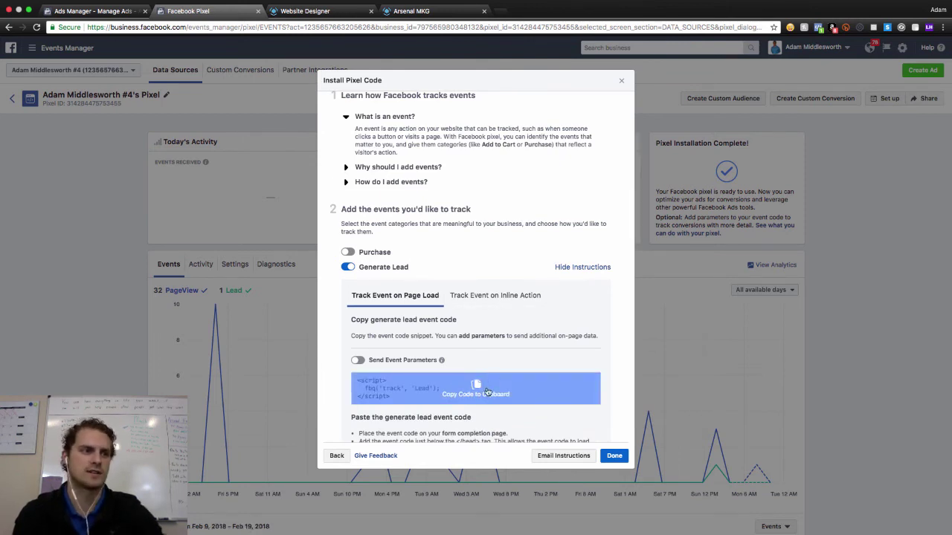
scroll(487, 392, down, 1)
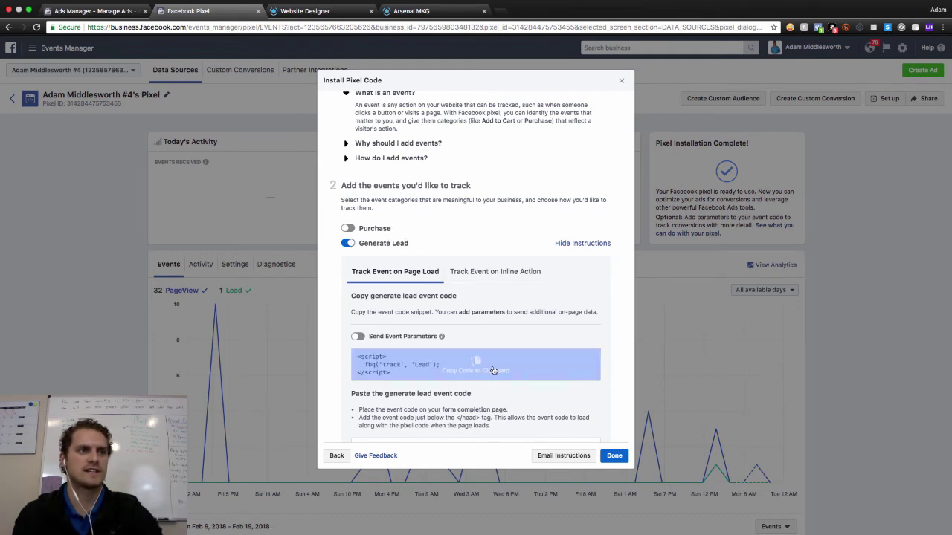
click(476, 368)
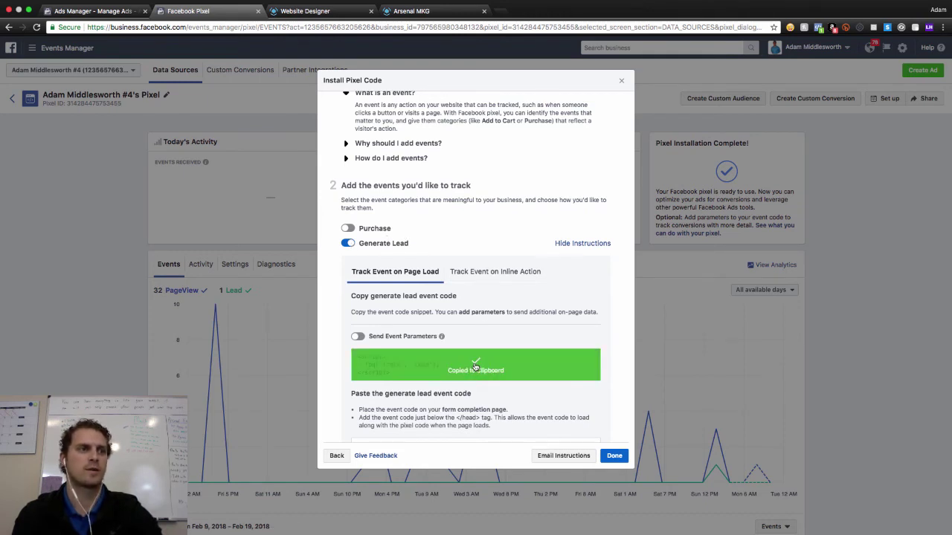
Step: Switch back to the Website Designer and add the Lead event code to the Thanks page's header tracking code
click(325, 11)
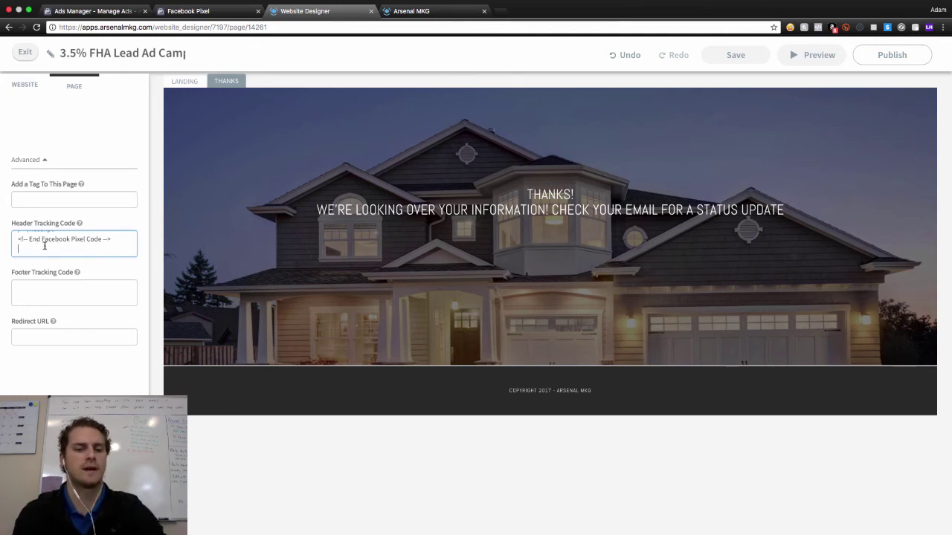
scroll(45, 245, up, 2)
scroll(45, 245, up, 2)
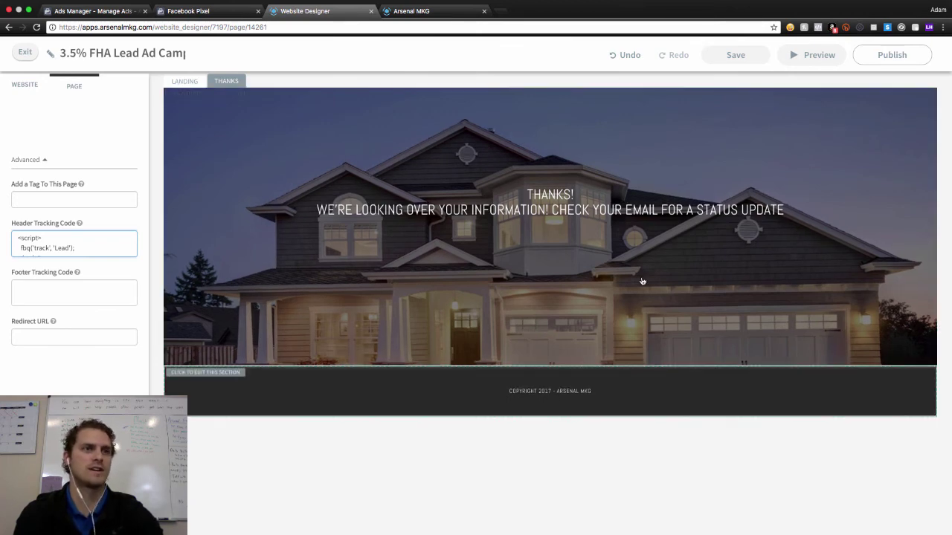
Step: Return to the landing page, open its main section's settings, and publish the website
click(192, 83)
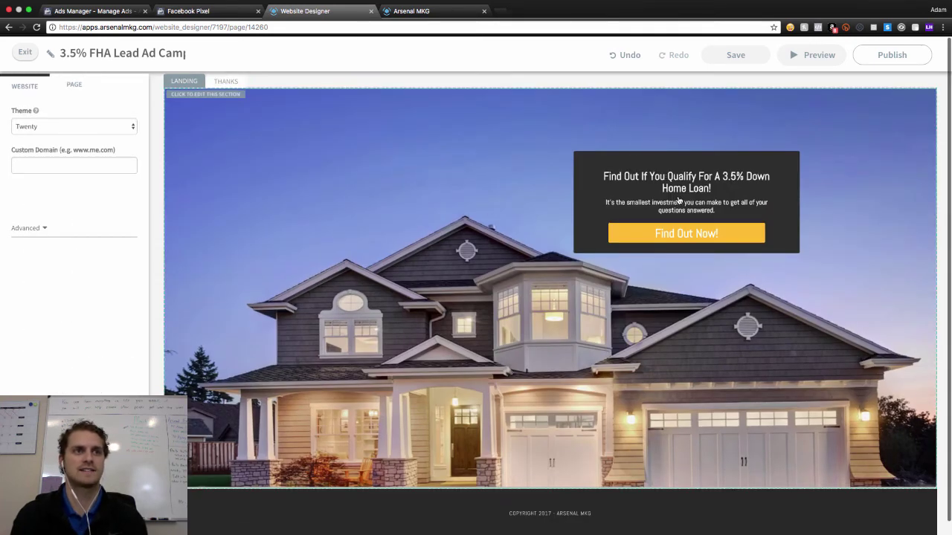
click(699, 183)
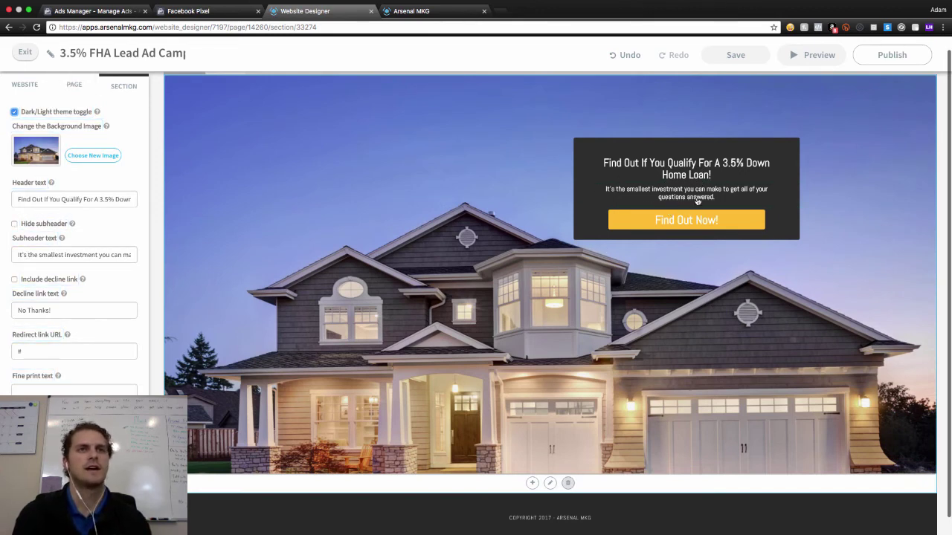
click(889, 58)
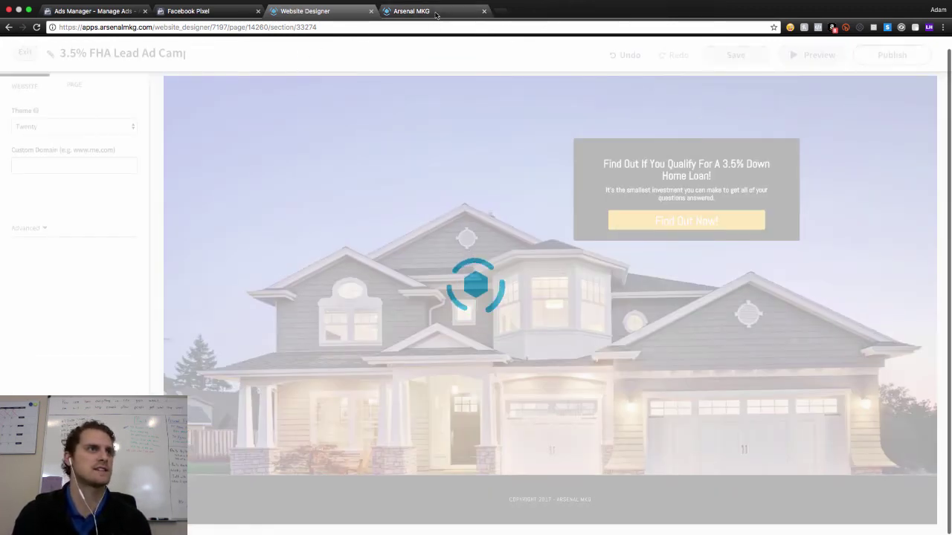
Step: Switch to the Arsenal MKG websites list and copy the link address of the 3.5% FHA Lead Ad Campaign site
click(436, 15)
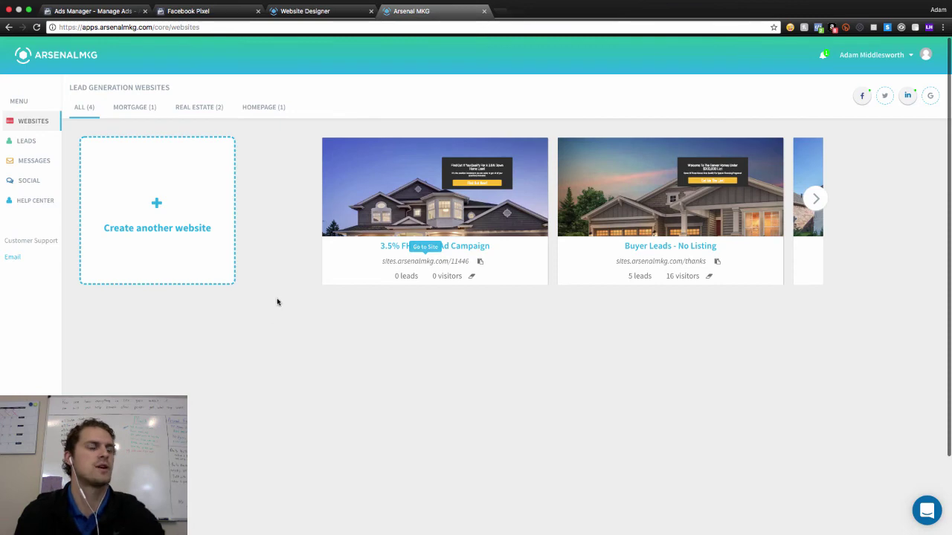
mouse_move(386, 245)
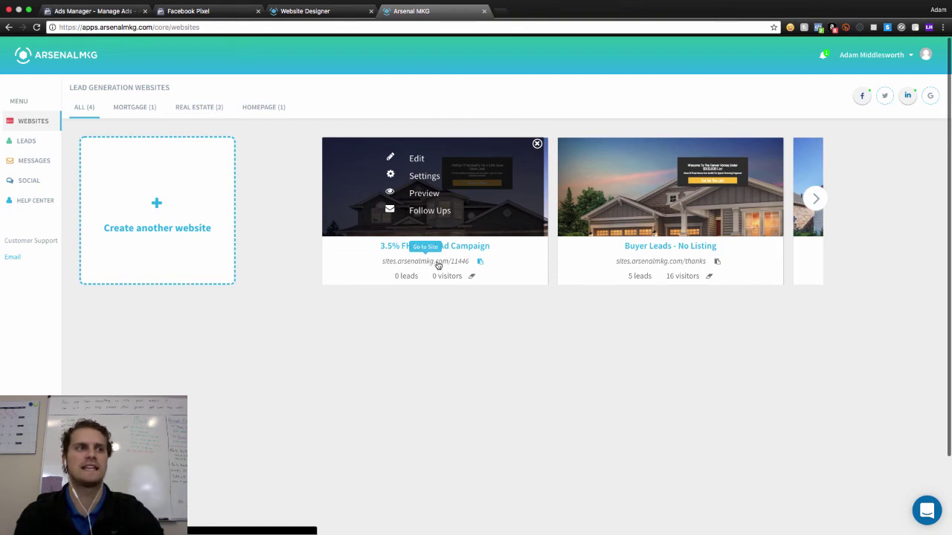
right_click(436, 263)
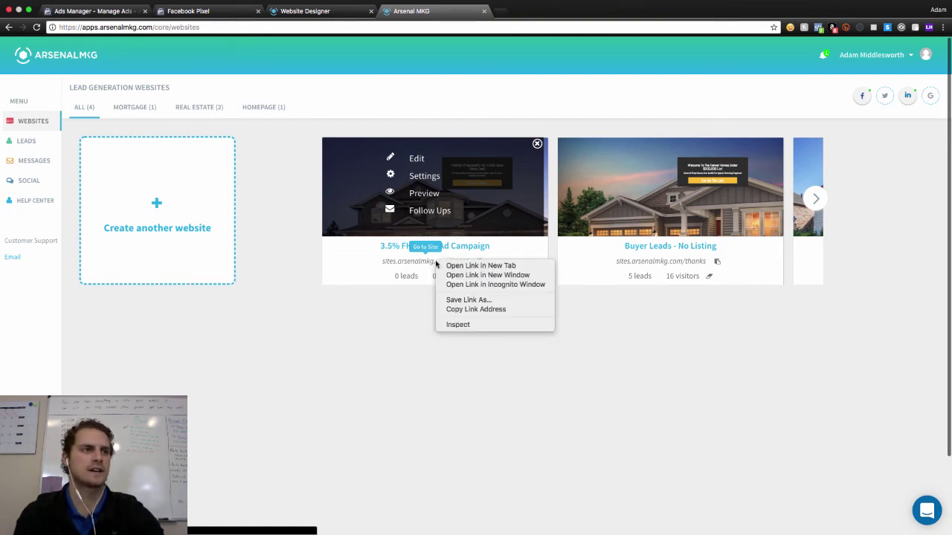
click(461, 310)
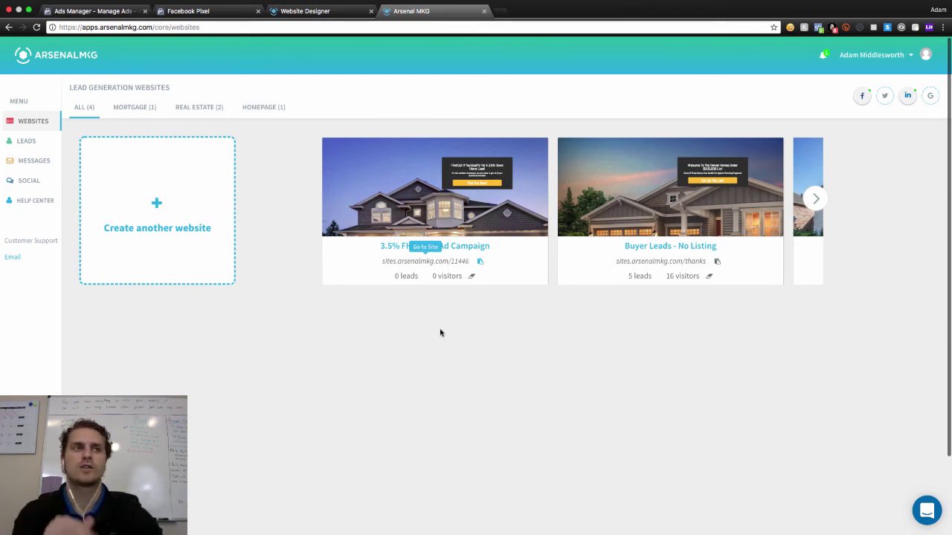
Step: Create a bit.ly short link from the copied site address and copy the short link
click(847, 27)
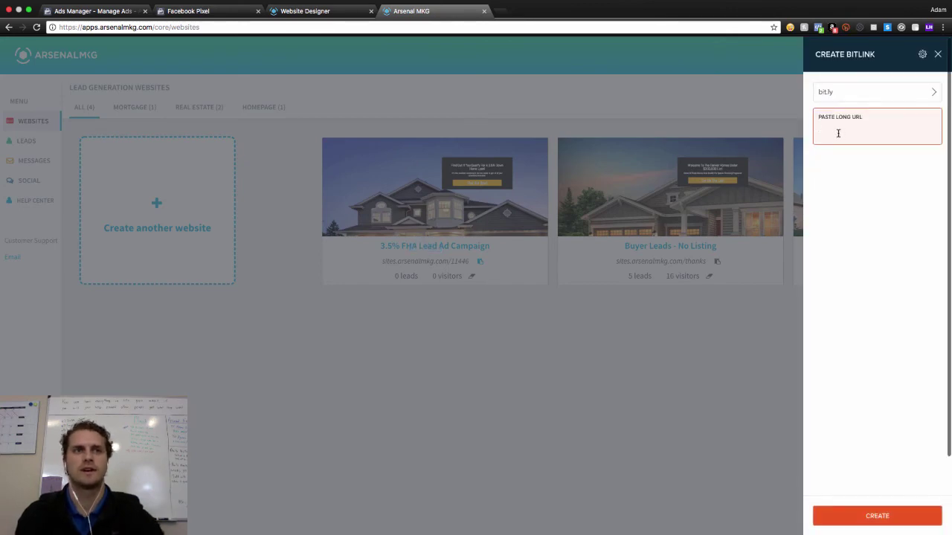
key(ctrl+v)
key(Return)
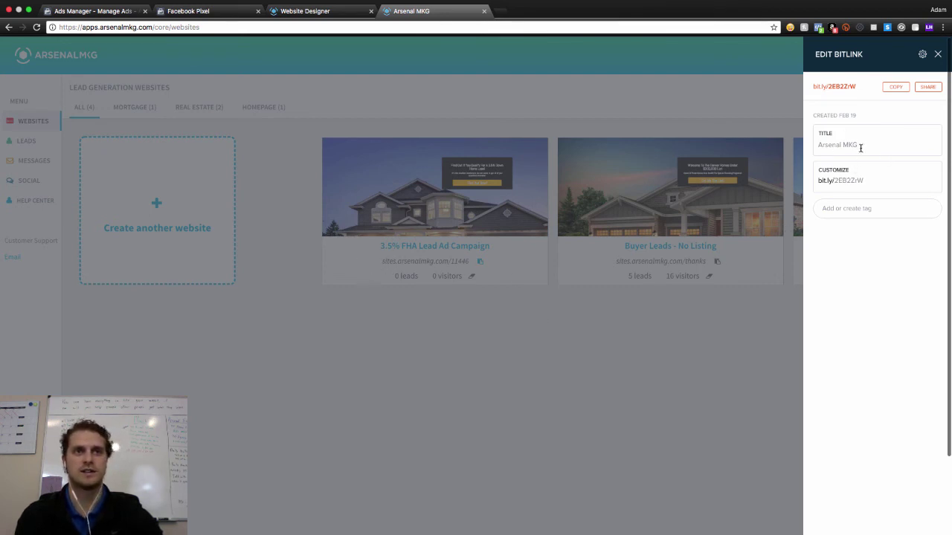
click(892, 95)
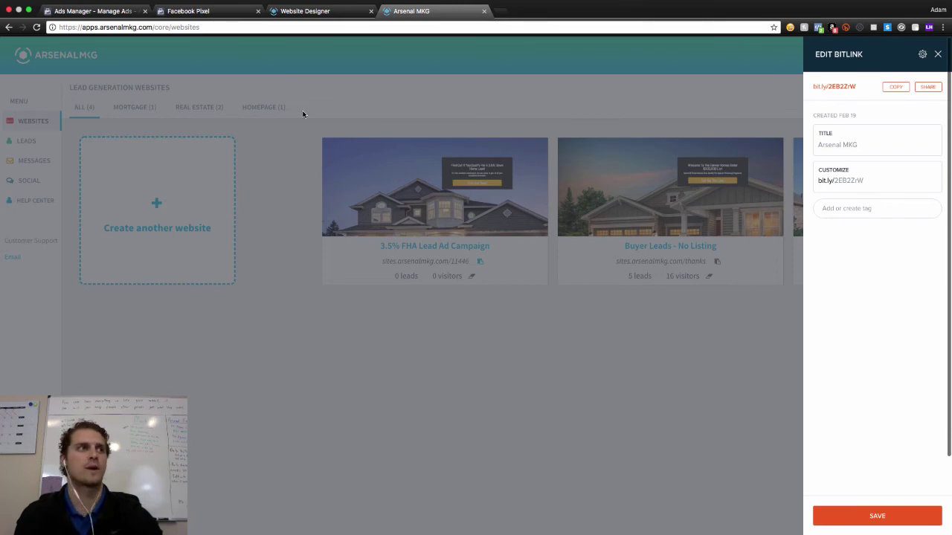
click(91, 11)
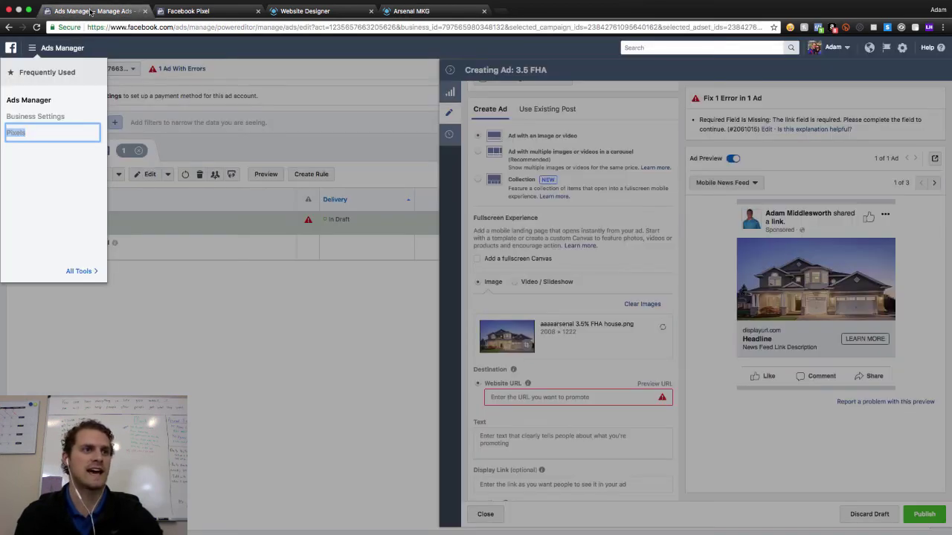
click(521, 398)
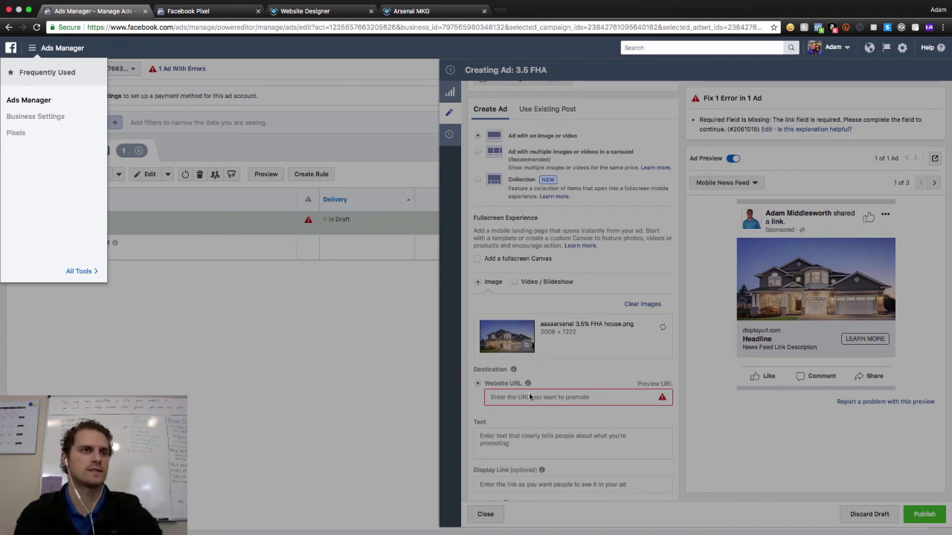
mouse_move(844, 4)
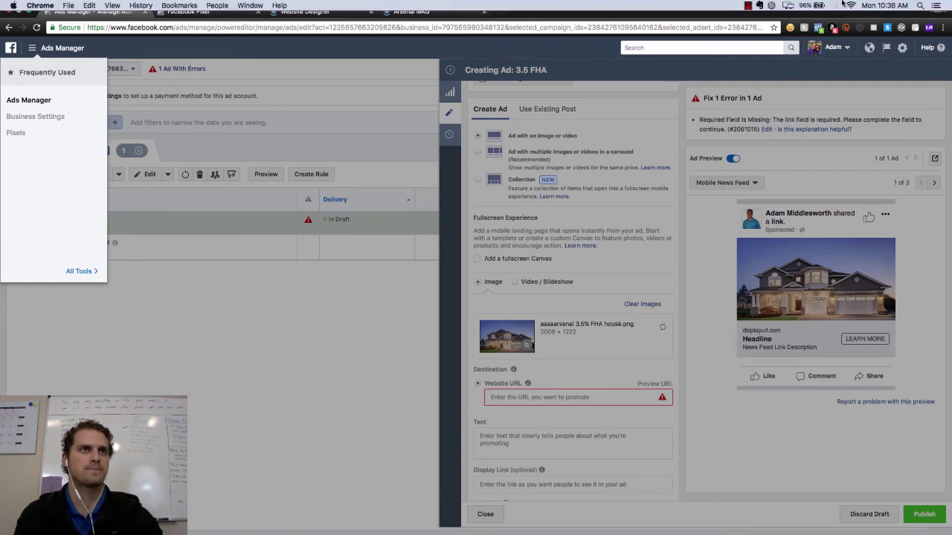
click(748, 5)
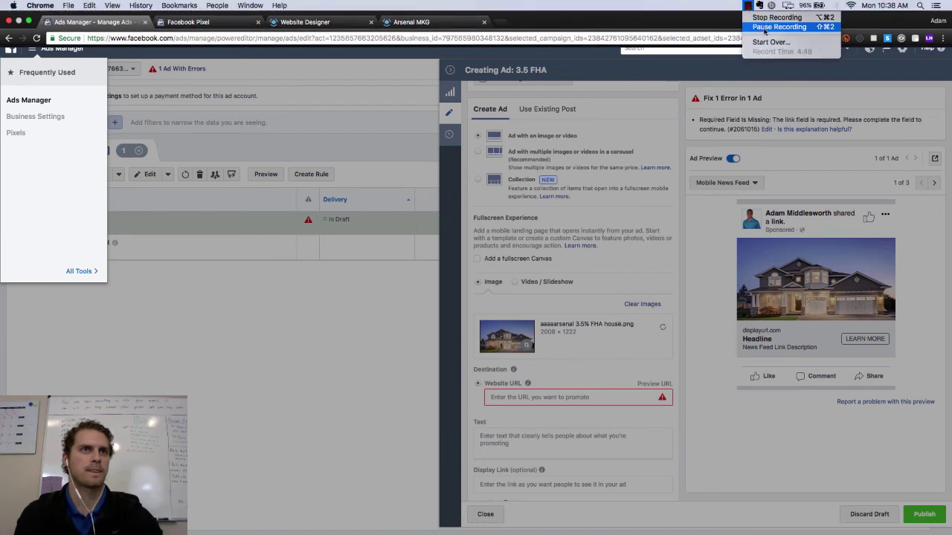
click(763, 27)
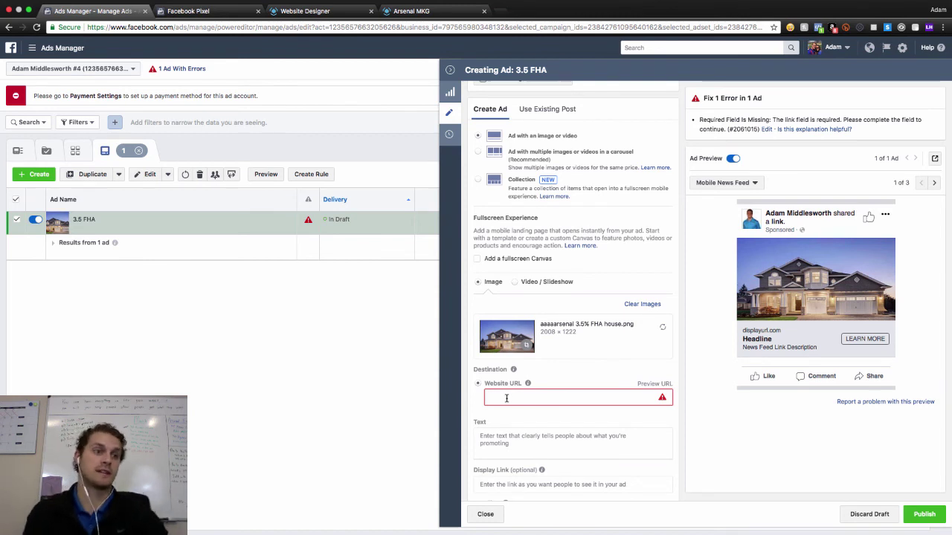
key(super+v)
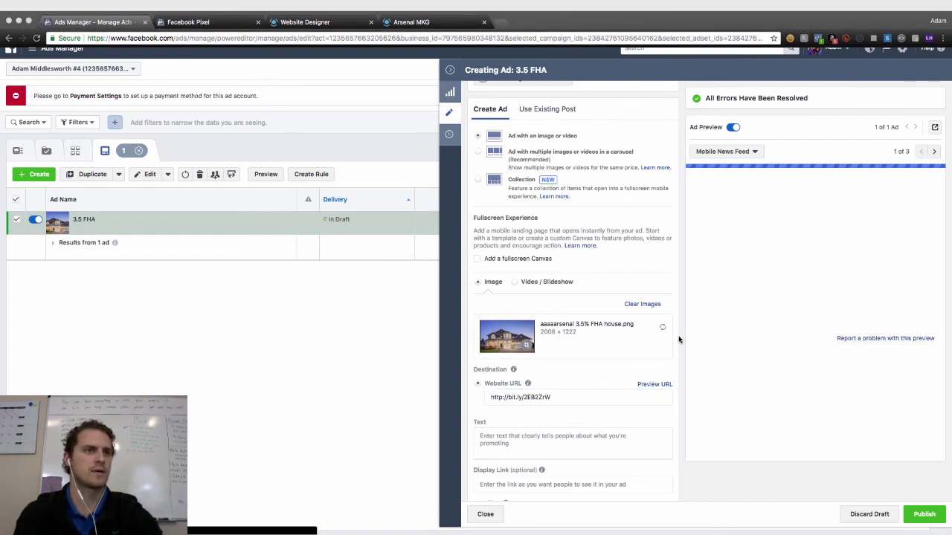
Step: Fill in the ad's text with the paragraph beginning "It's a common MYTH that home buyers have to put 20% down."
scroll(643, 387, down, 3)
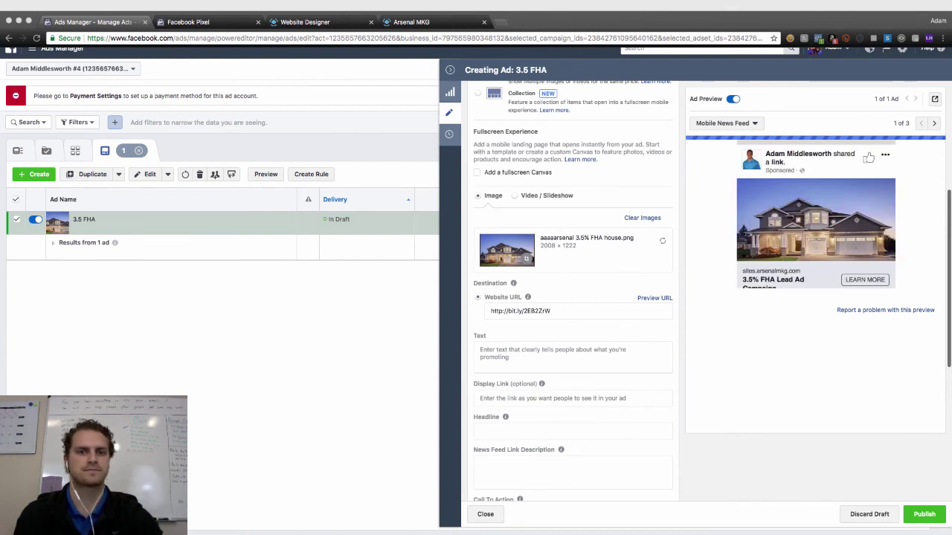
click(491, 352)
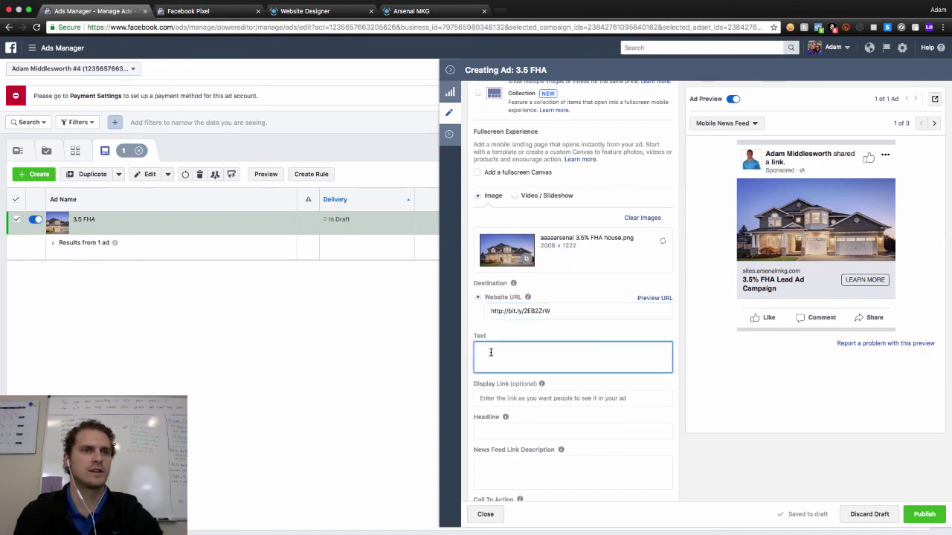
key(super+v)
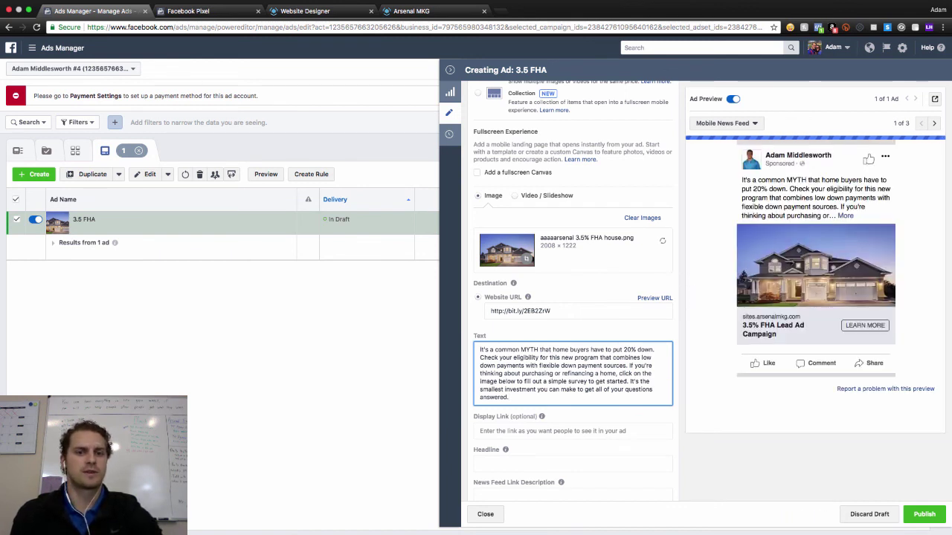
Step: Set the ad's headline to "Find Out If You Qualify for a 3.5% Down Home Loan"
scroll(679, 279, down, 1)
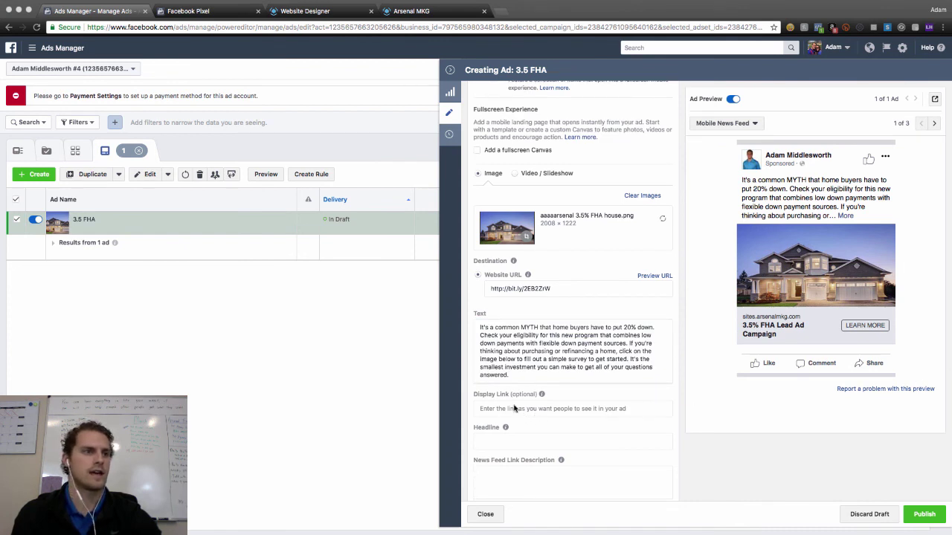
click(494, 442)
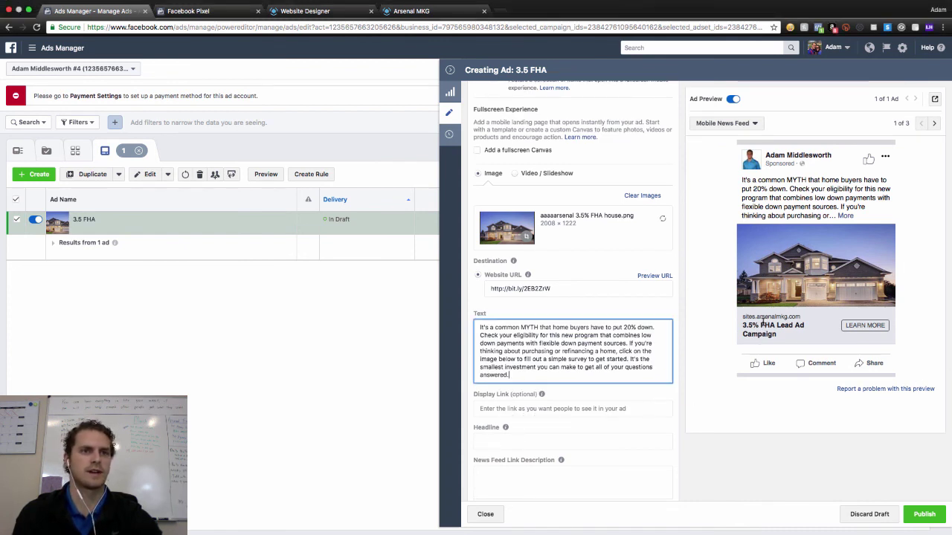
click(486, 441)
key(ctrl+v)
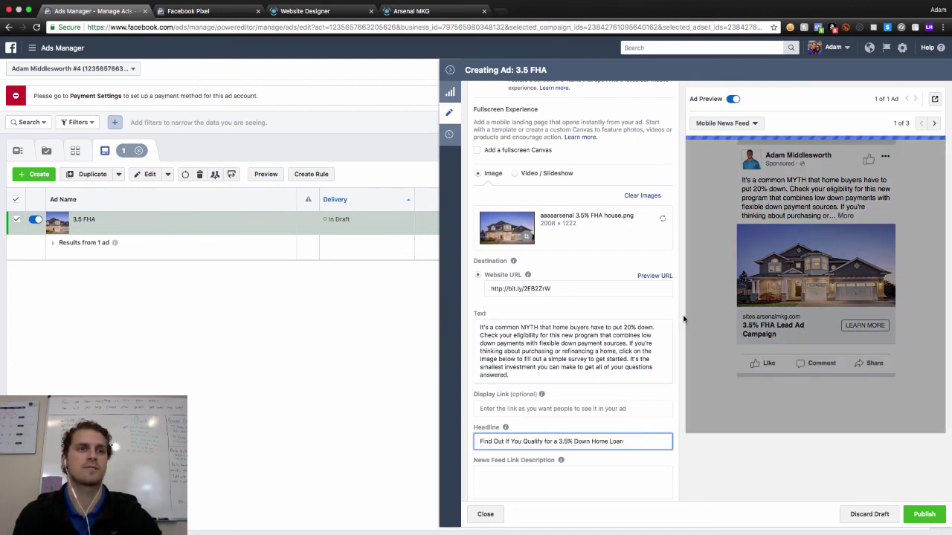
Step: Set the ad's News Feed link description to "Find Out If You Qualify for a 3.5% Down Home Loan"
scroll(684, 318, down, 1)
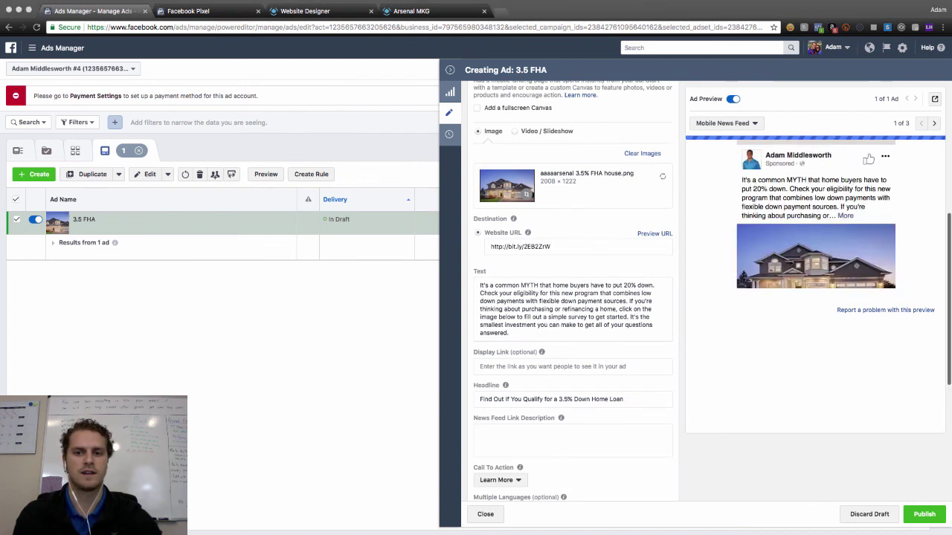
click(508, 435)
key(ctrl+v)
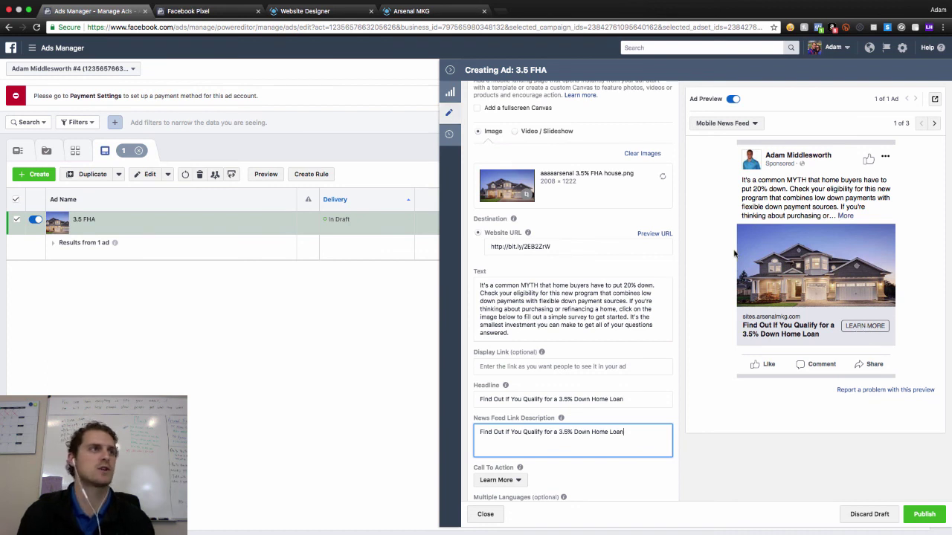
click(681, 252)
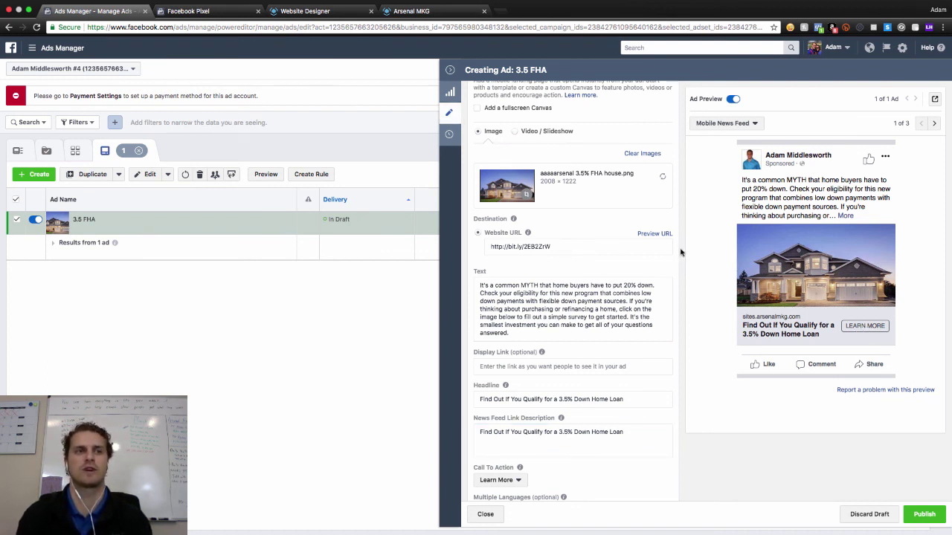
Step: Check the ad's call to action and its conversion tracking settings for the Facebook pixel
scroll(680, 252, down, 5)
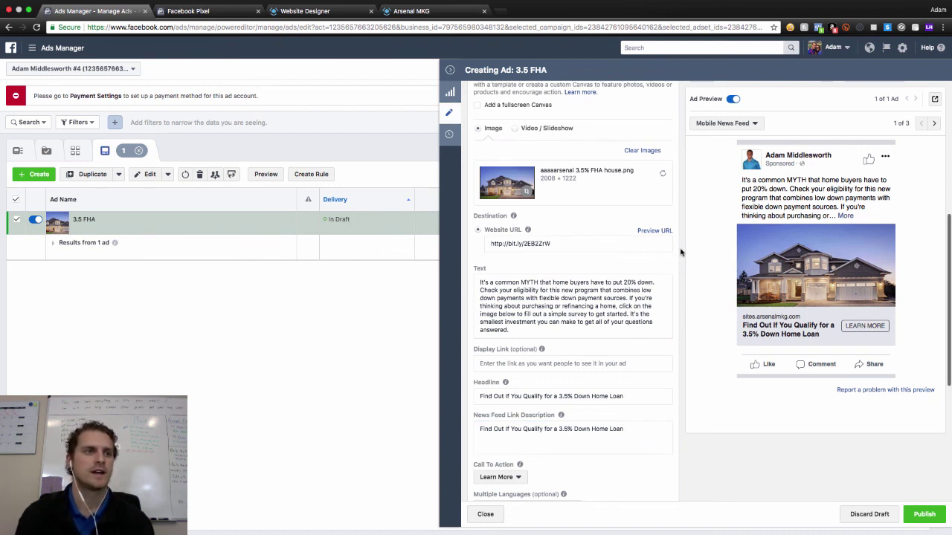
scroll(681, 252, down, 2)
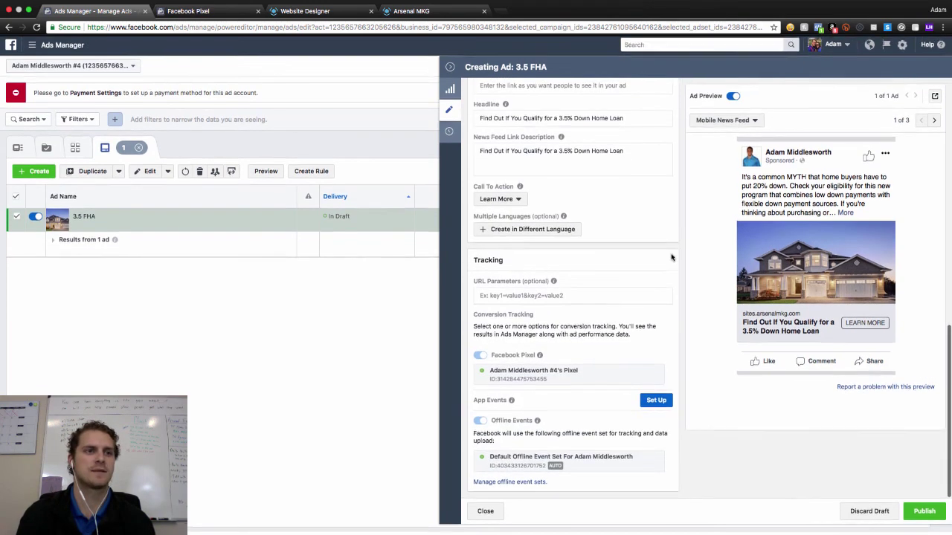